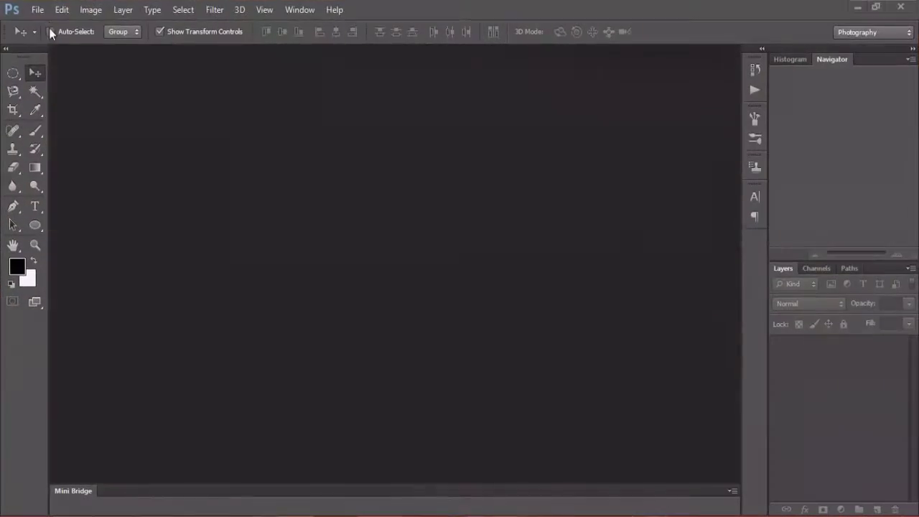
pyautogui.click(39, 10)
pyautogui.click(51, 41)
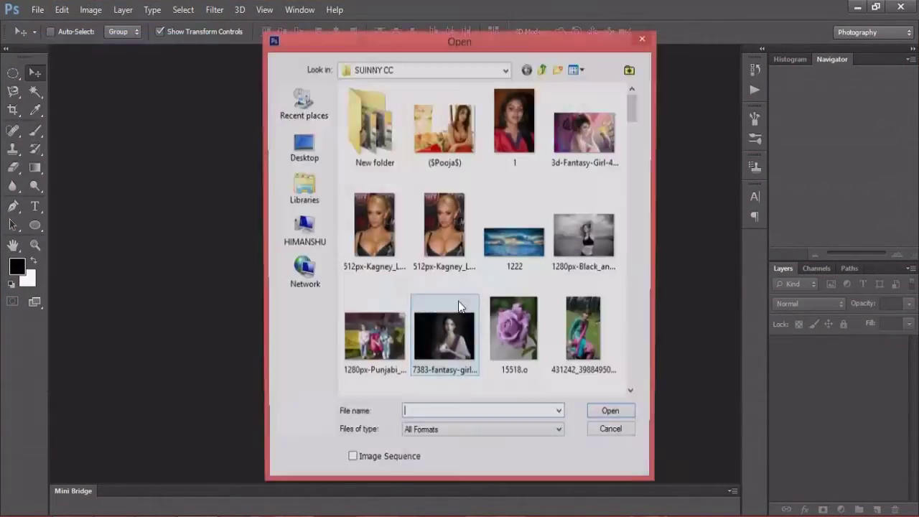
pyautogui.scroll(-5, 630, 114)
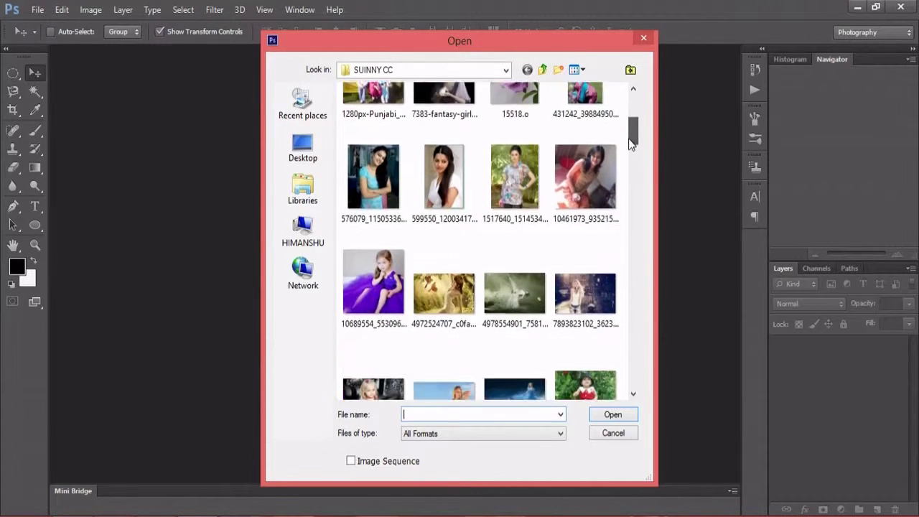
pyautogui.scroll(-2, 630, 114)
pyautogui.click(429, 199)
pyautogui.doubleClick(430, 198)
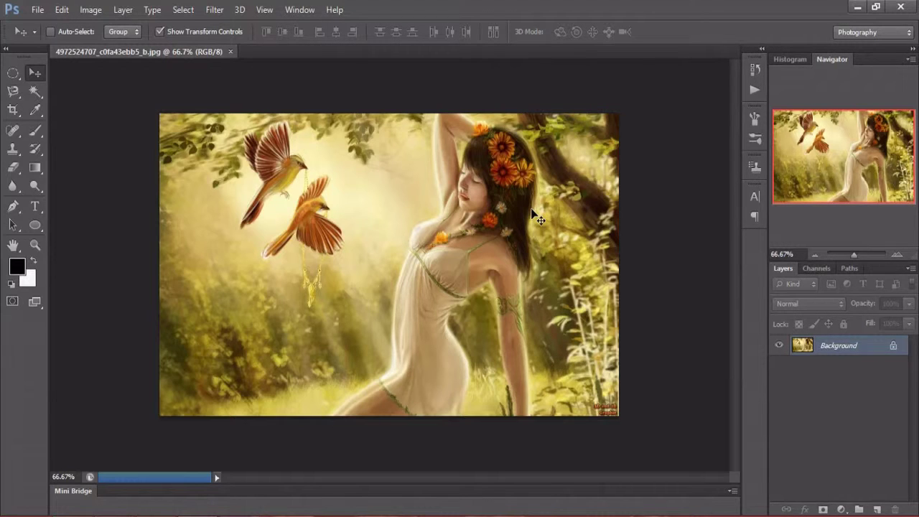
# Step: Zoom in on the two birds step by step to 300% and pan to frame them
pyautogui.press('z')
pyautogui.click(294, 210)
pyautogui.click(294, 210)
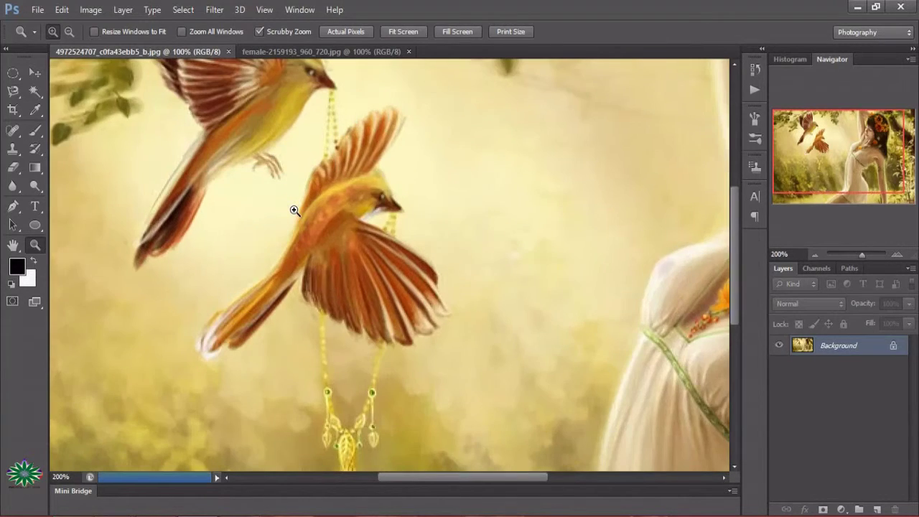
pyautogui.scroll(2, 297, 209)
pyautogui.scroll(2, 297, 210)
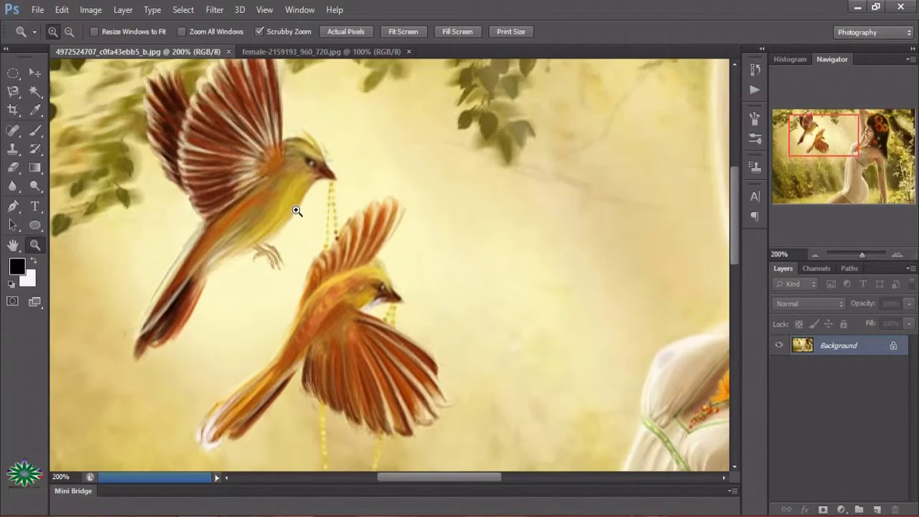
pyautogui.scroll(2, 296, 211)
pyautogui.click(297, 210)
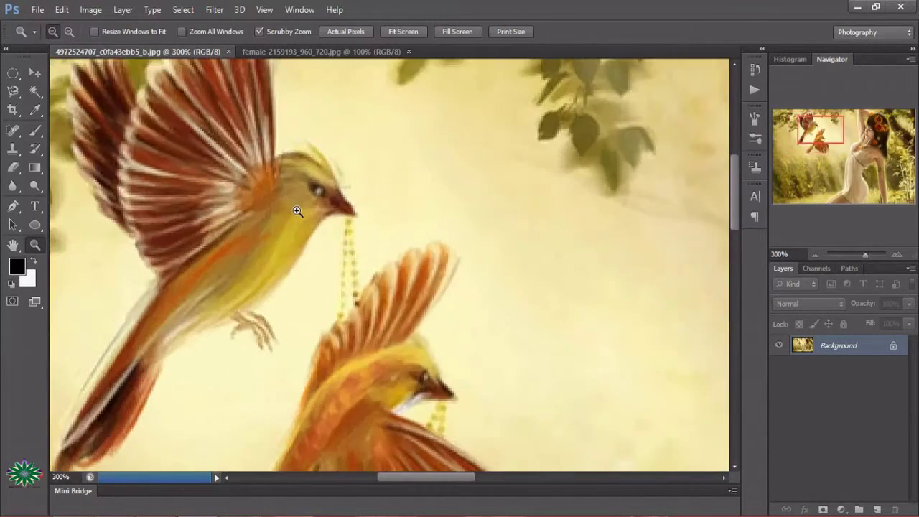
pyautogui.scroll(2, 304, 236)
pyautogui.scroll(2, 306, 234)
pyautogui.scroll(-5, 306, 234)
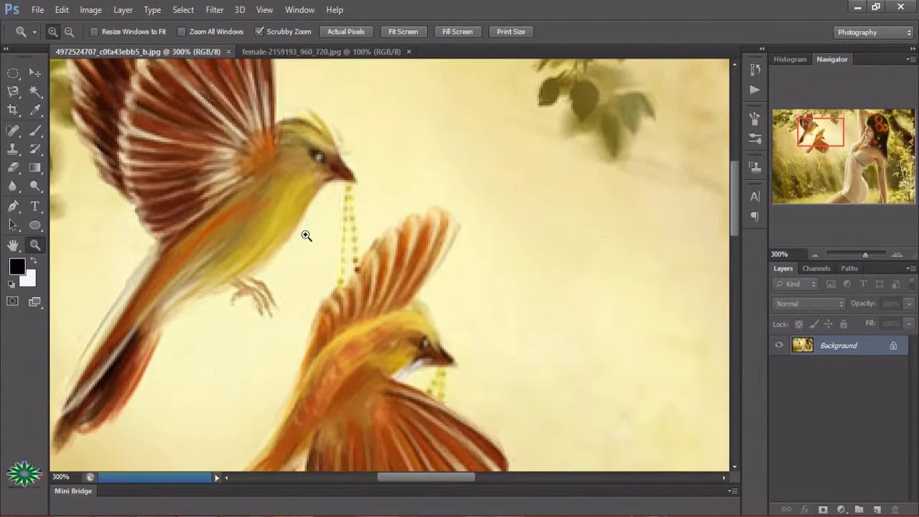
pyautogui.scroll(-2, 306, 236)
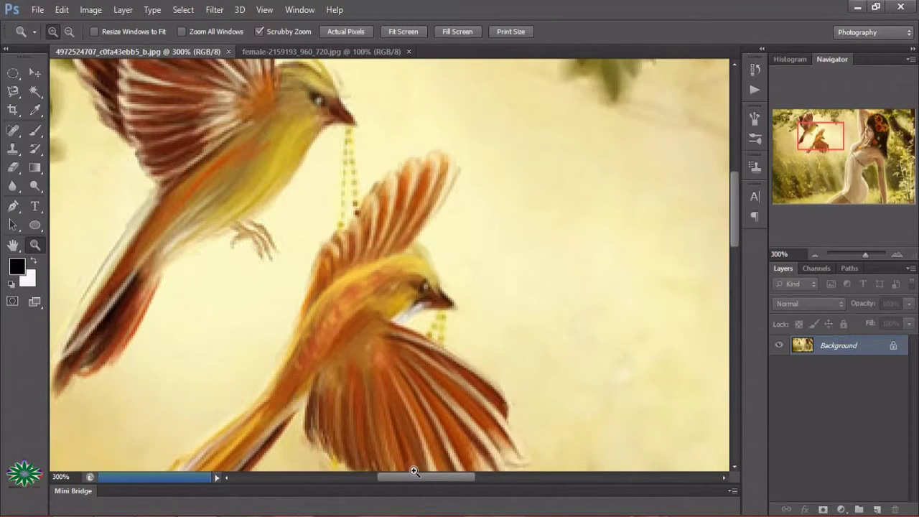
pyautogui.moveTo(412, 477); pyautogui.dragTo(382, 480)
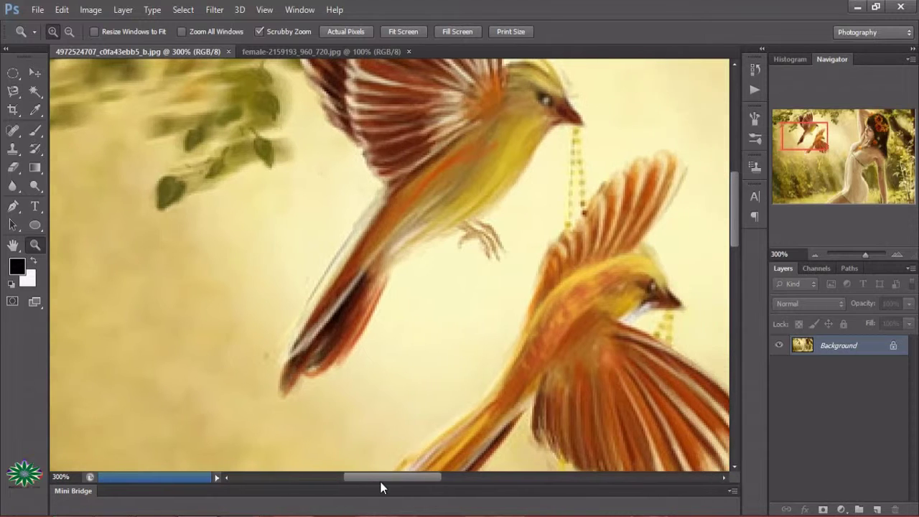
pyautogui.click(43, 77)
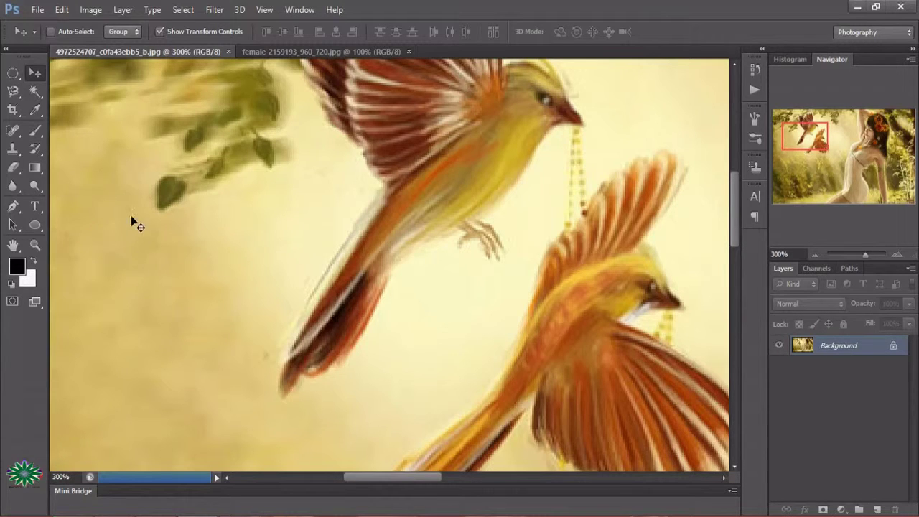
# Step: Start a pen path along the upper bird's underside, from its tail up to the beak tip
pyautogui.click(13, 207)
pyautogui.click(284, 395)
pyautogui.click(343, 364)
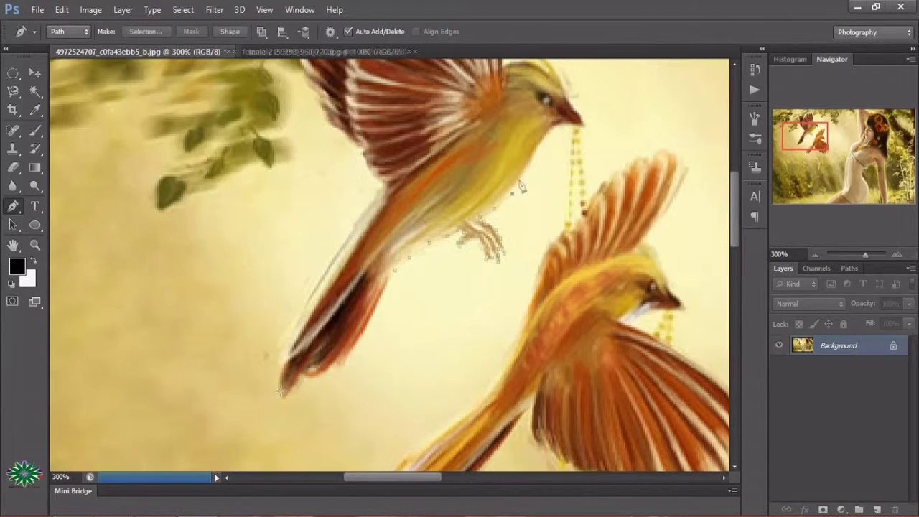
pyautogui.click(395, 270)
pyautogui.click(448, 235)
pyautogui.click(494, 208)
pyautogui.click(519, 179)
pyautogui.click(529, 159)
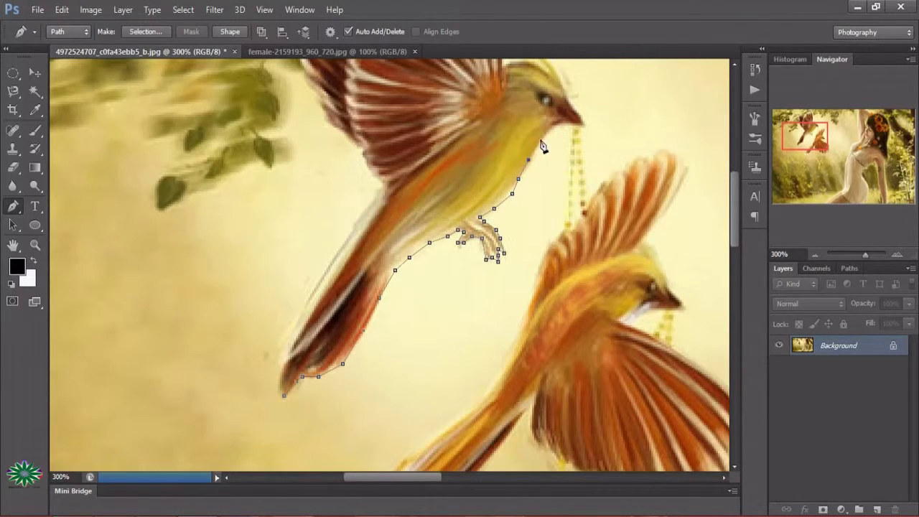
pyautogui.click(541, 137)
pyautogui.click(555, 125)
pyautogui.click(572, 126)
# Step: Continue the path down the necklace chain and the lower bird's back to the pendant
pyautogui.click(571, 153)
pyautogui.click(566, 199)
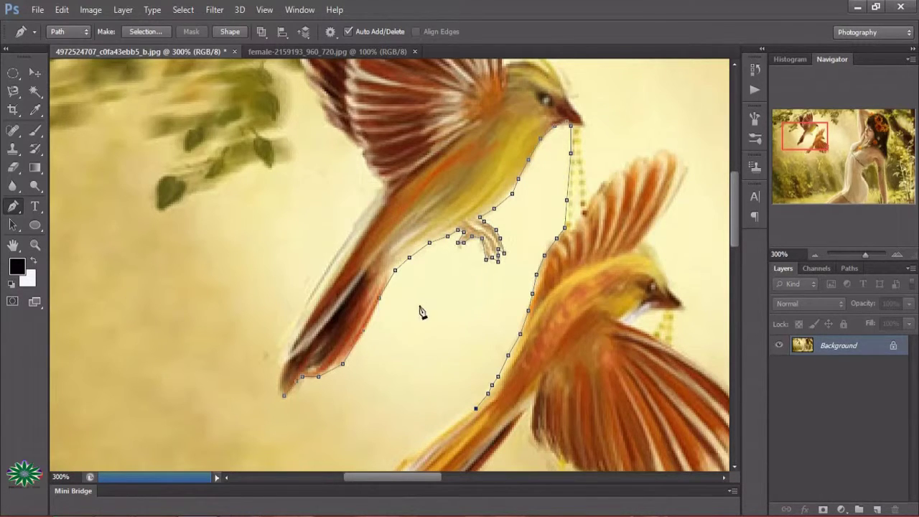
pyautogui.click(459, 423)
pyautogui.click(439, 434)
pyautogui.click(418, 449)
pyautogui.scroll(-3, 420, 454)
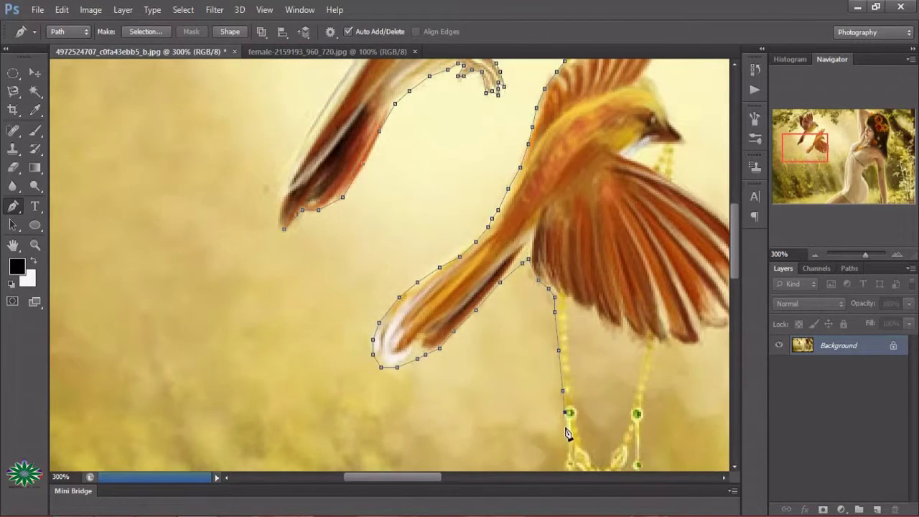
pyautogui.click(567, 437)
pyautogui.scroll(-3, 732, 277)
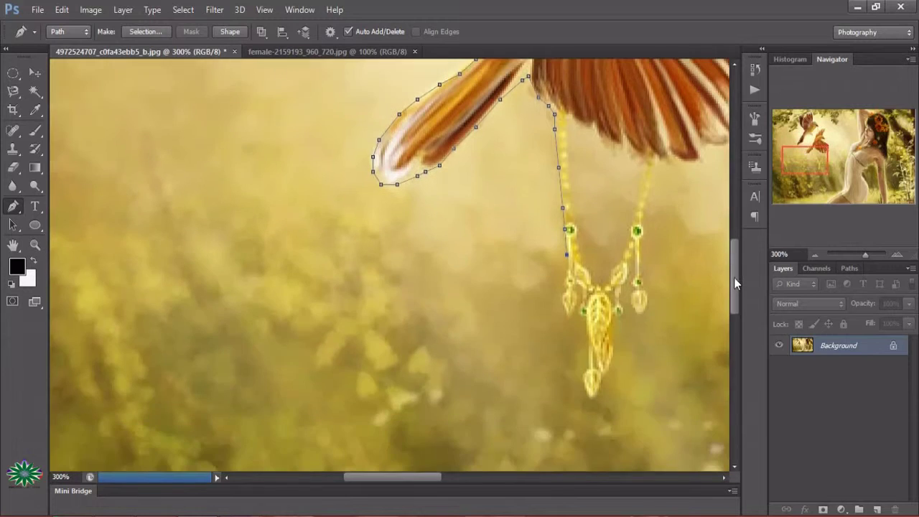
pyautogui.click(567, 271)
pyautogui.click(567, 287)
pyautogui.click(563, 297)
pyautogui.click(572, 310)
# Step: Trace around the pendant, down its left side to the tip and up its right side
pyautogui.click(587, 333)
pyautogui.click(589, 349)
pyautogui.click(589, 365)
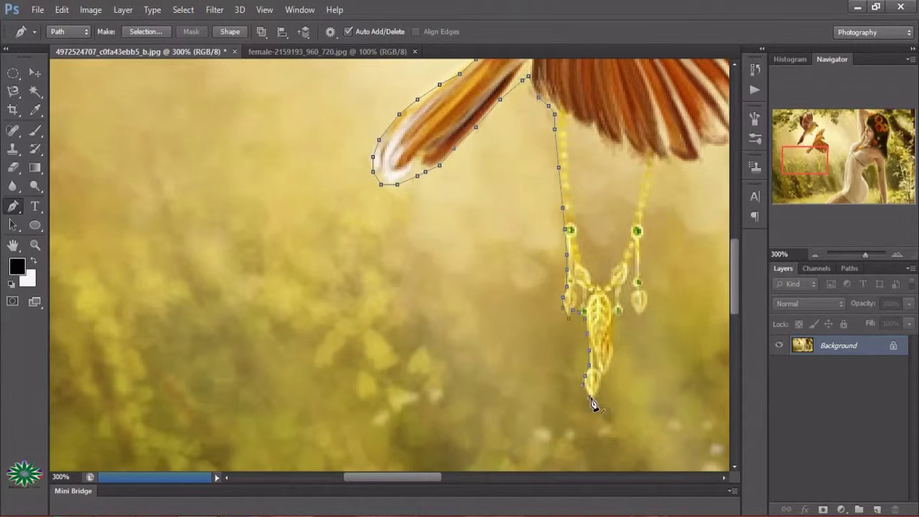
pyautogui.click(591, 396)
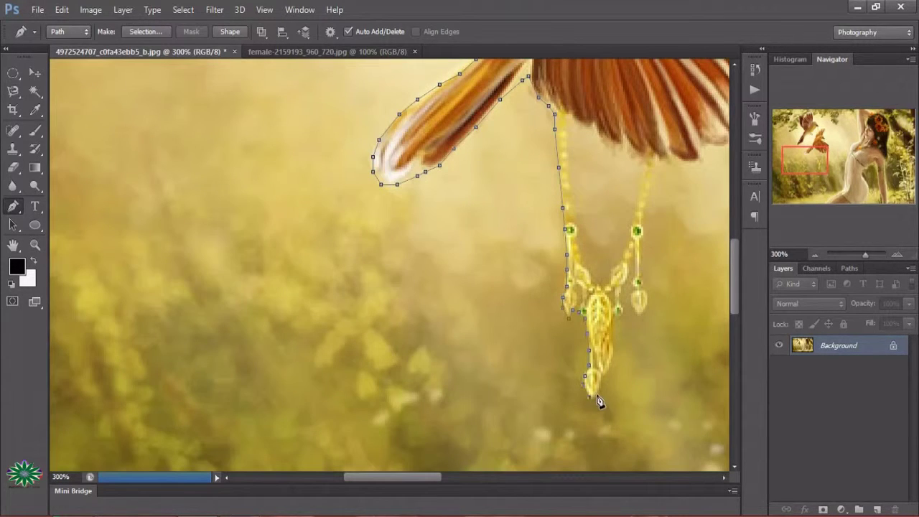
pyautogui.click(610, 361)
pyautogui.click(613, 335)
pyautogui.click(634, 282)
pyautogui.click(638, 259)
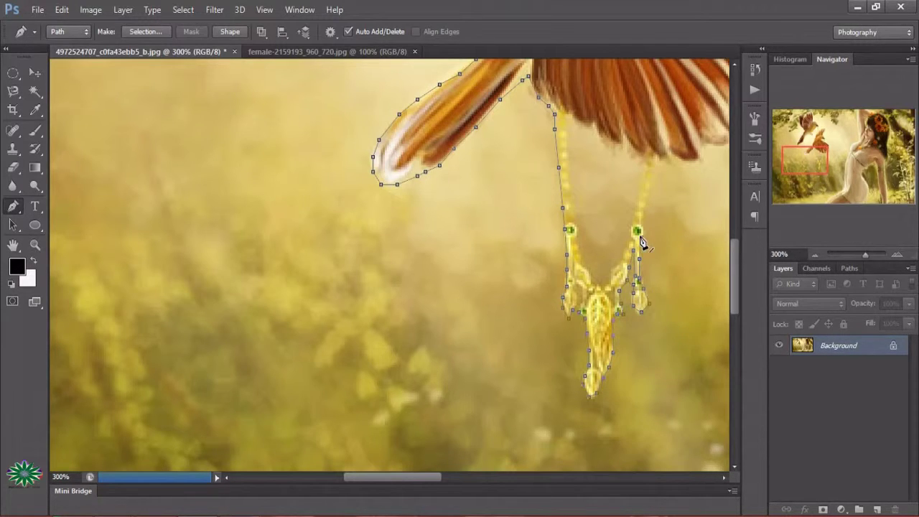
# Step: Trace up the right necklace chain and along the lower bird's wing edge
pyautogui.click(643, 209)
pyautogui.click(649, 192)
pyautogui.click(660, 164)
pyautogui.click(694, 159)
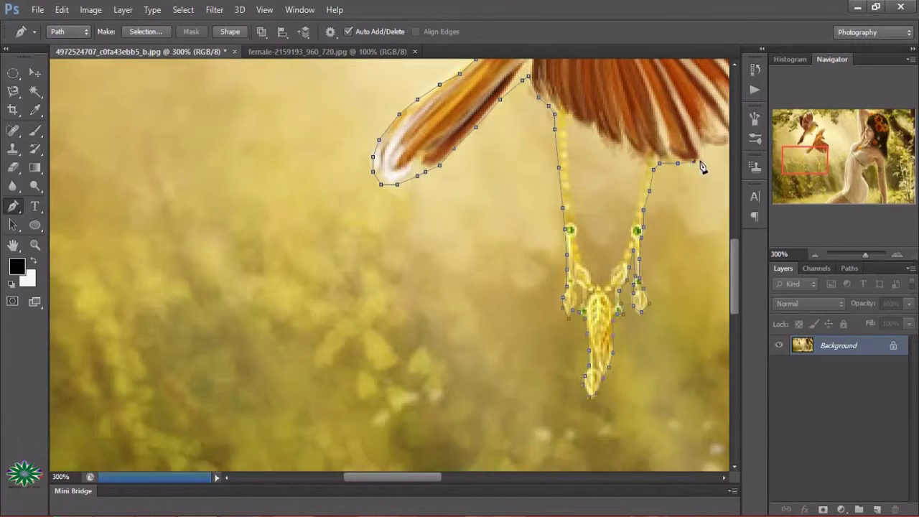
pyautogui.click(708, 146)
pyautogui.click(723, 146)
# Step: Extend the path up the lower bird's wing and around its tip
pyautogui.moveTo(425, 477); pyautogui.dragTo(470, 478)
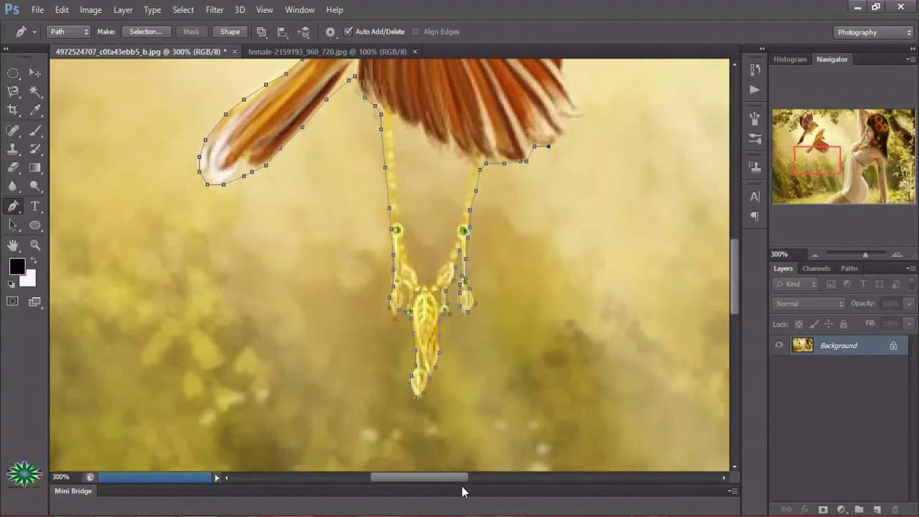
pyautogui.moveTo(733, 273); pyautogui.dragTo(734, 245)
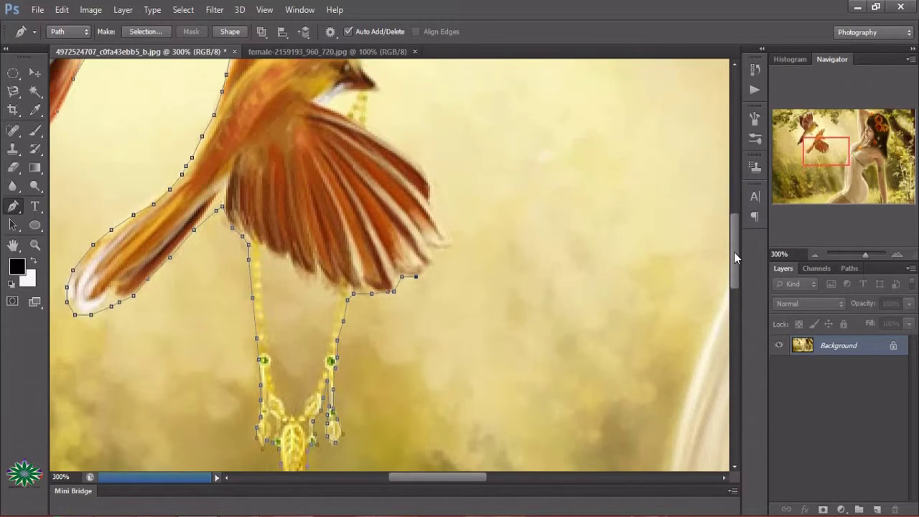
pyautogui.click(432, 308)
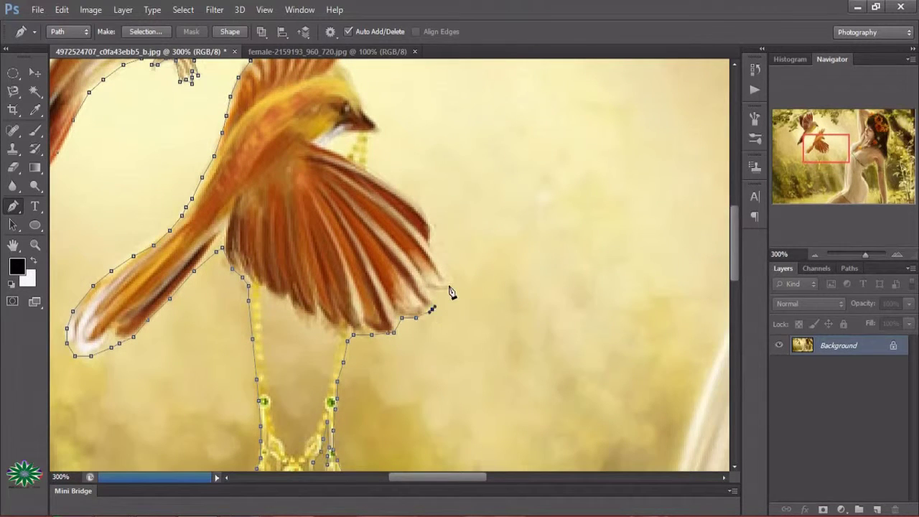
pyautogui.click(448, 288)
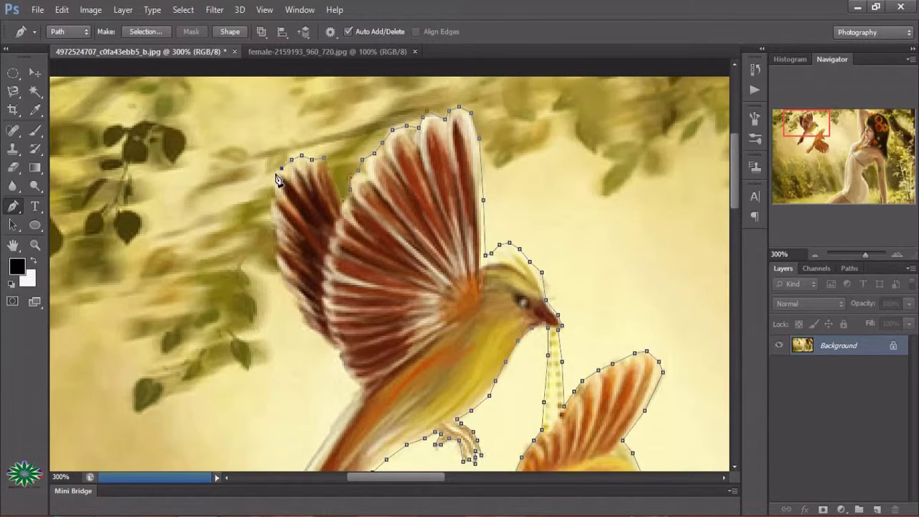
# Step: Trace down the upper bird's rear wing edge
pyautogui.click(274, 186)
pyautogui.click(271, 210)
pyautogui.click(276, 265)
pyautogui.click(283, 283)
pyautogui.click(293, 310)
pyautogui.click(305, 328)
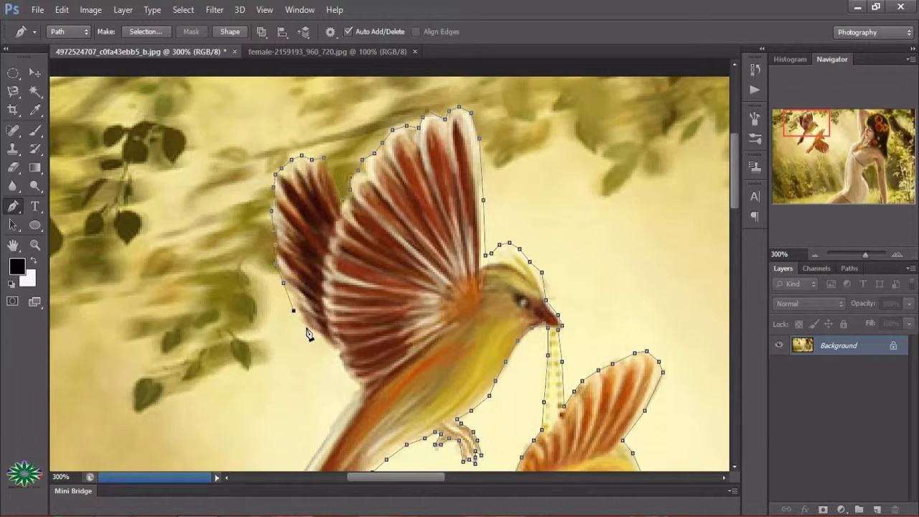
pyautogui.click(324, 342)
pyautogui.click(346, 366)
pyautogui.click(354, 394)
# Step: Trace down the upper bird's back and along its tail edge
pyautogui.scroll(-2, 733, 194)
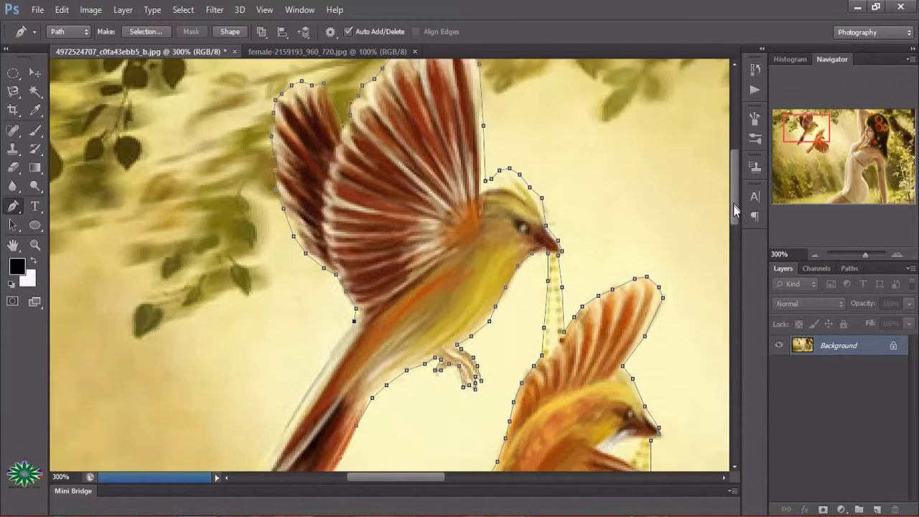
pyautogui.scroll(-2, 718, 216)
pyautogui.scroll(-1, 646, 260)
pyautogui.click(339, 246)
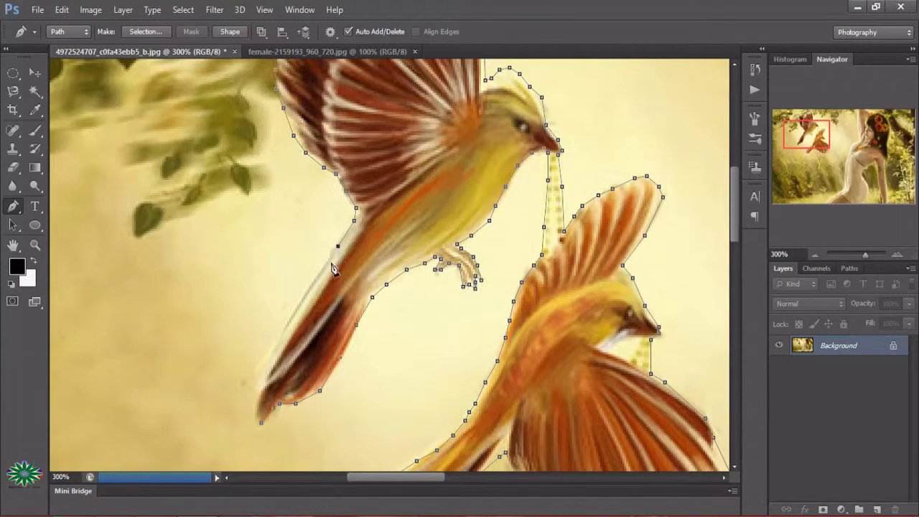
pyautogui.click(319, 270)
pyautogui.click(295, 298)
pyautogui.click(281, 327)
pyautogui.click(268, 361)
# Step: Finish the outline down the pendant chain's edge
pyautogui.scroll(-3, 264, 383)
pyautogui.scroll(-3, 431, 323)
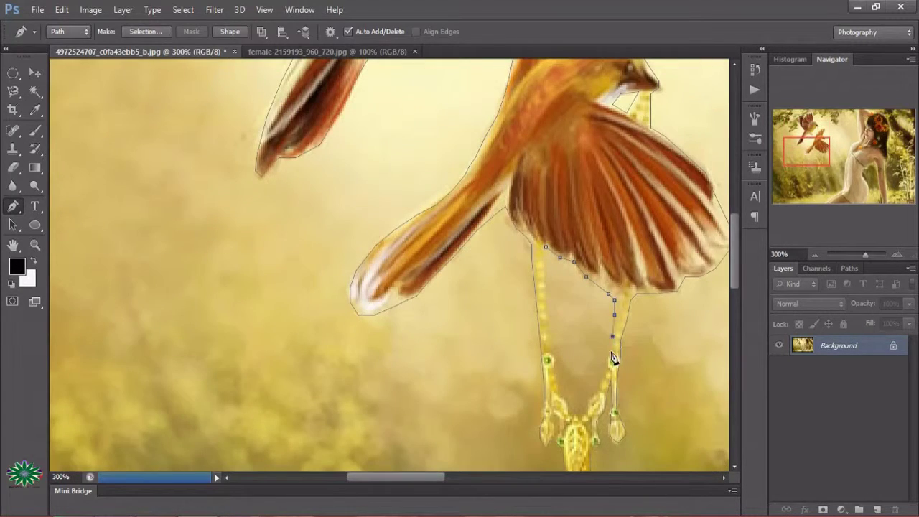
pyautogui.click(608, 357)
pyautogui.click(596, 386)
# Step: Load the path as a selection, zoom out, and bring up the Open dialog with Ctrl+O
pyautogui.hotkey('ctrl', 'Return')
pyautogui.press('z')
pyautogui.hotkey('ctrl', '-')
pyautogui.hotkey('ctrl', '-')
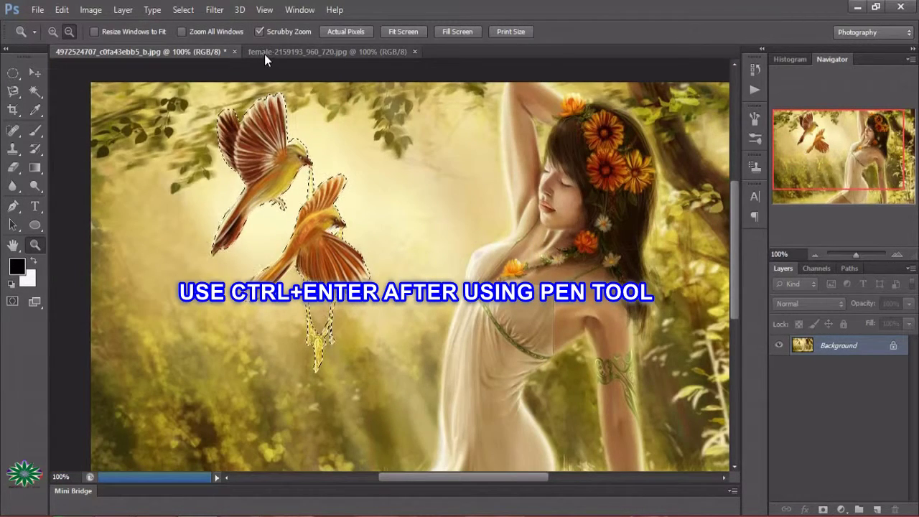
pyautogui.press('v')
pyautogui.hotkey('ctrl', 'o')
pyautogui.moveTo(635, 201); pyautogui.dragTo(633, 294)
# Step: Open girls-1107329_960_720.jpg, zoom it to 100%, and return to the birds document
pyautogui.doubleClick(514, 296)
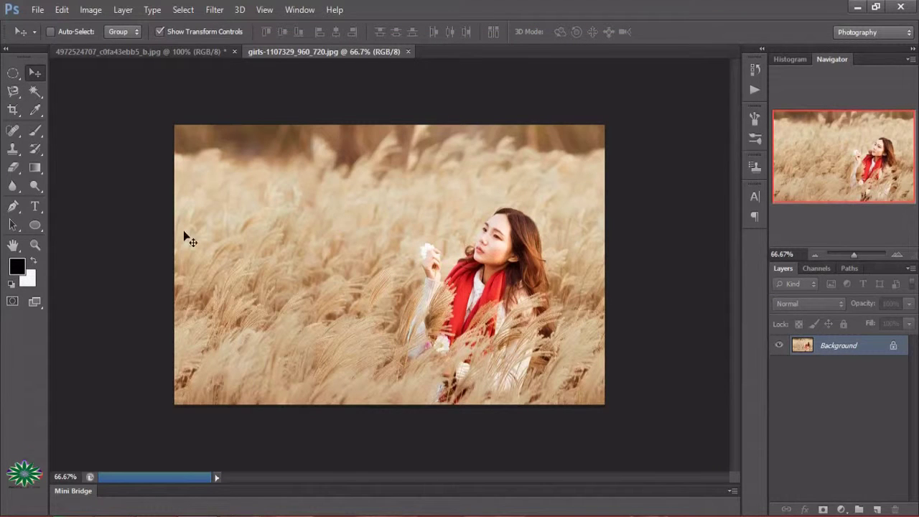
pyautogui.click(38, 244)
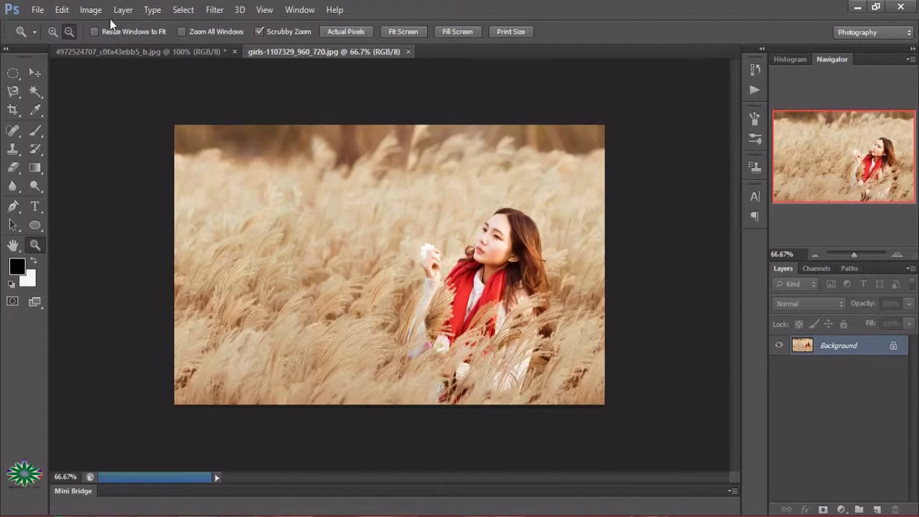
pyautogui.click(300, 237)
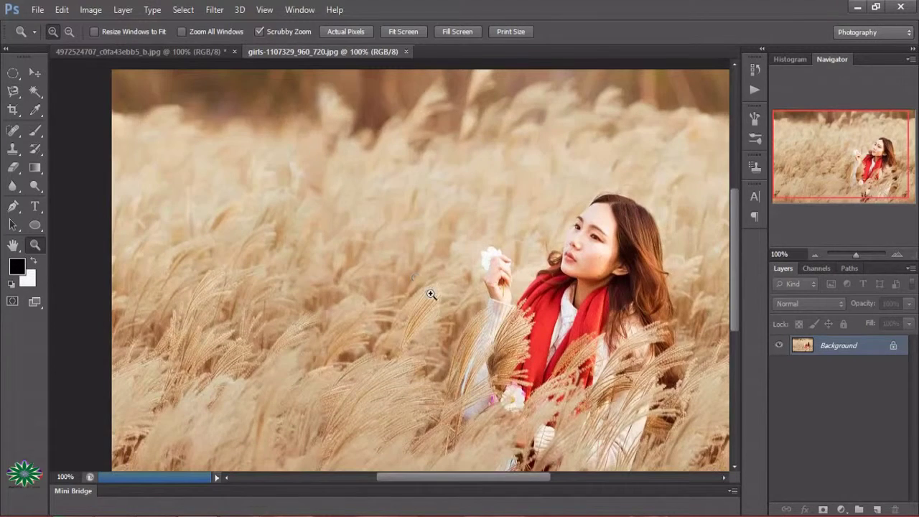
pyautogui.moveTo(453, 478)
pyautogui.mouseDown()
pyautogui.moveTo(537, 486)
pyautogui.moveTo(466, 494)
pyautogui.mouseUp()
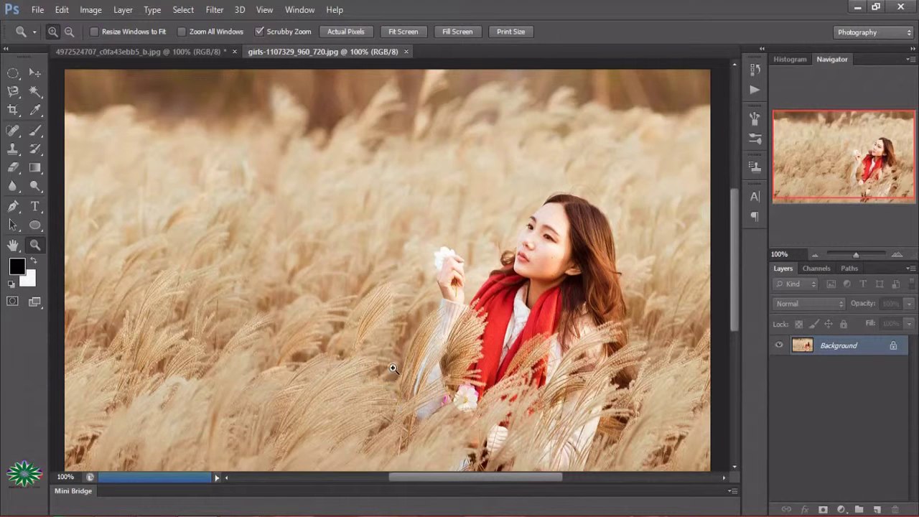
pyautogui.click(149, 54)
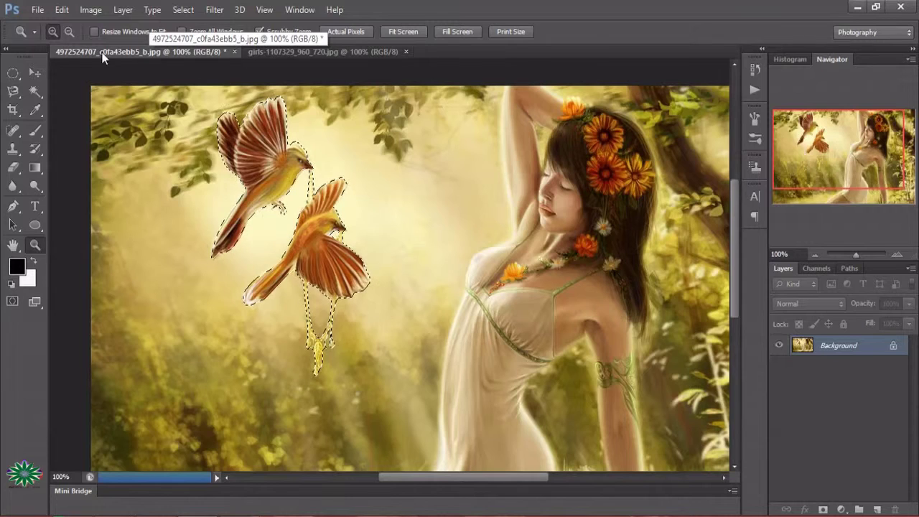
# Step: Drag the selected birds into the wheat-field photo as Layer 1
pyautogui.click(35, 73)
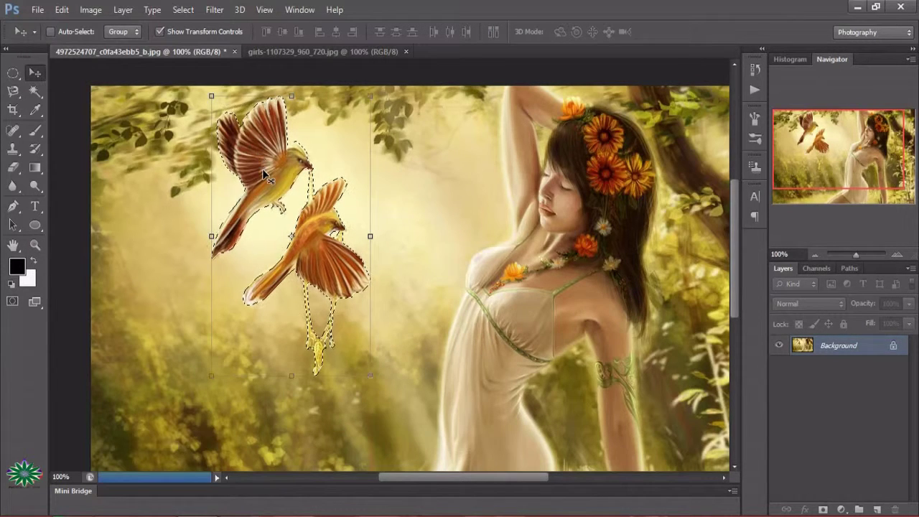
pyautogui.moveTo(262, 159)
pyautogui.mouseDown()
pyautogui.moveTo(298, 69)
pyautogui.moveTo(273, 150)
pyautogui.mouseUp()
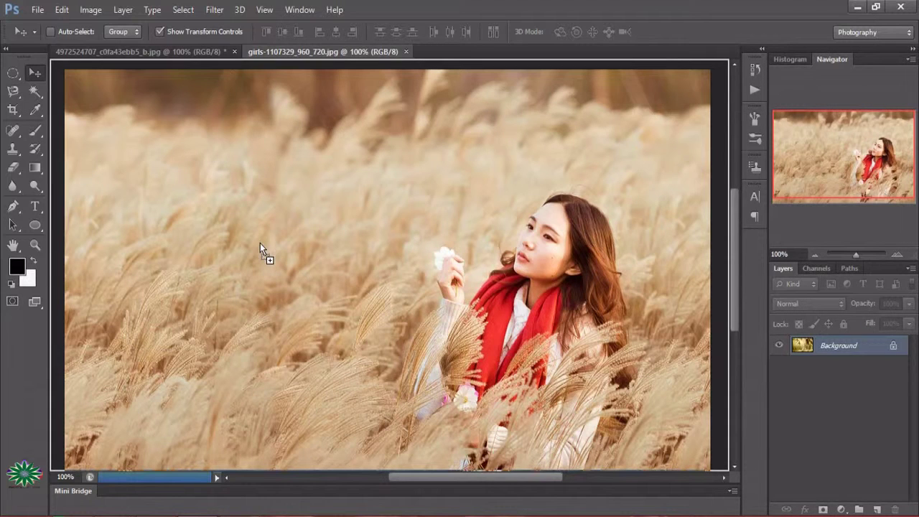
pyautogui.moveTo(260, 243); pyautogui.dragTo(261, 245)
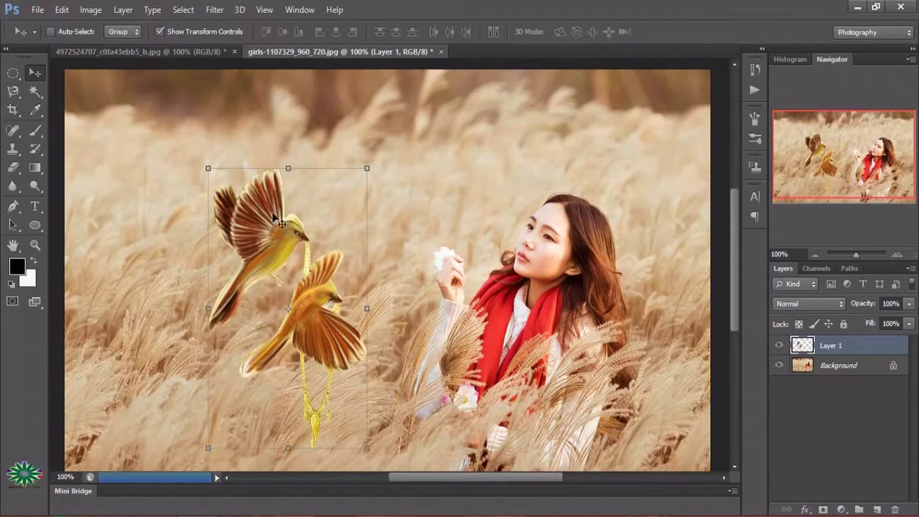
# Step: Scale the birds to about 64% width and 49% height and place them top-left
pyautogui.moveTo(287, 167); pyautogui.dragTo(284, 281)
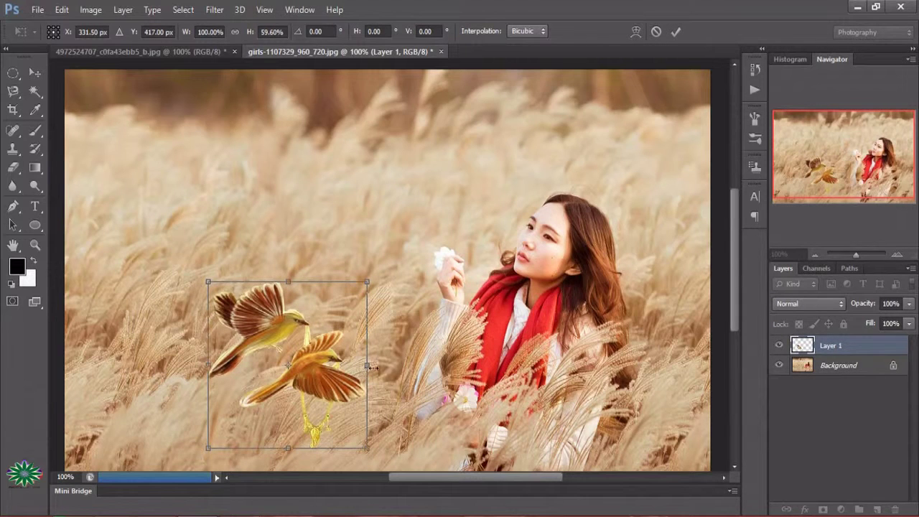
pyautogui.moveTo(369, 366); pyautogui.dragTo(309, 366)
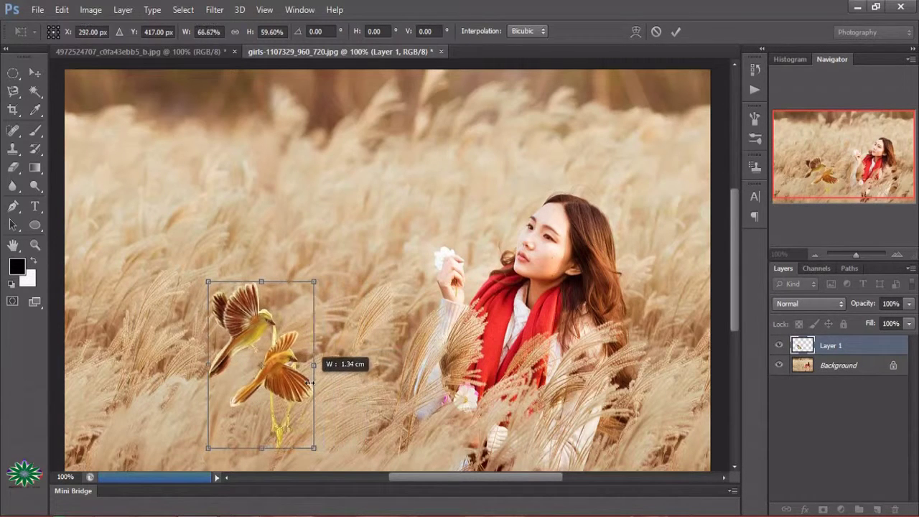
pyautogui.moveTo(260, 446); pyautogui.dragTo(262, 411)
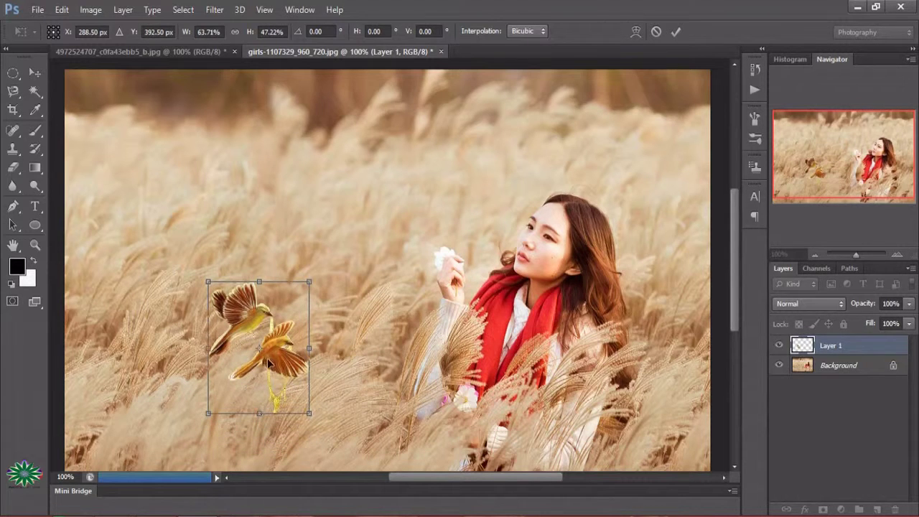
pyautogui.moveTo(268, 364)
pyautogui.mouseDown()
pyautogui.moveTo(126, 154)
pyautogui.moveTo(127, 136)
pyautogui.mouseUp()
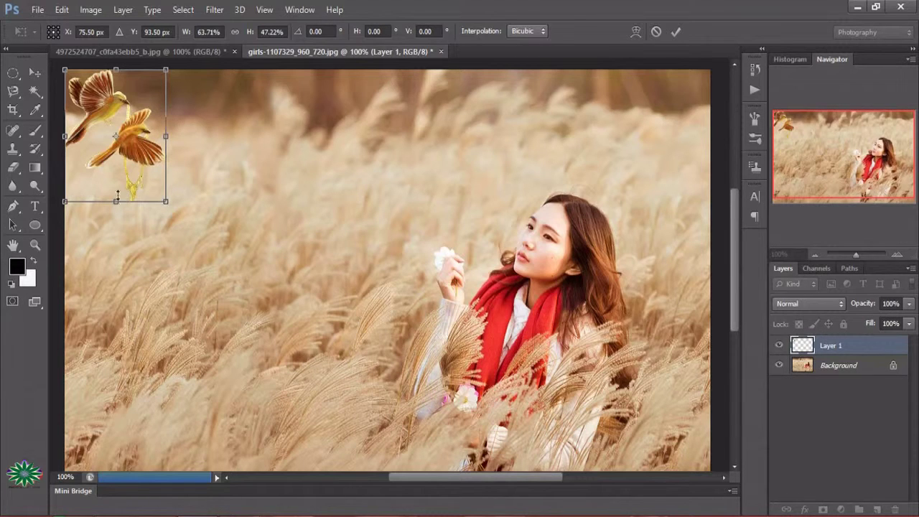
pyautogui.moveTo(118, 196); pyautogui.dragTo(120, 206)
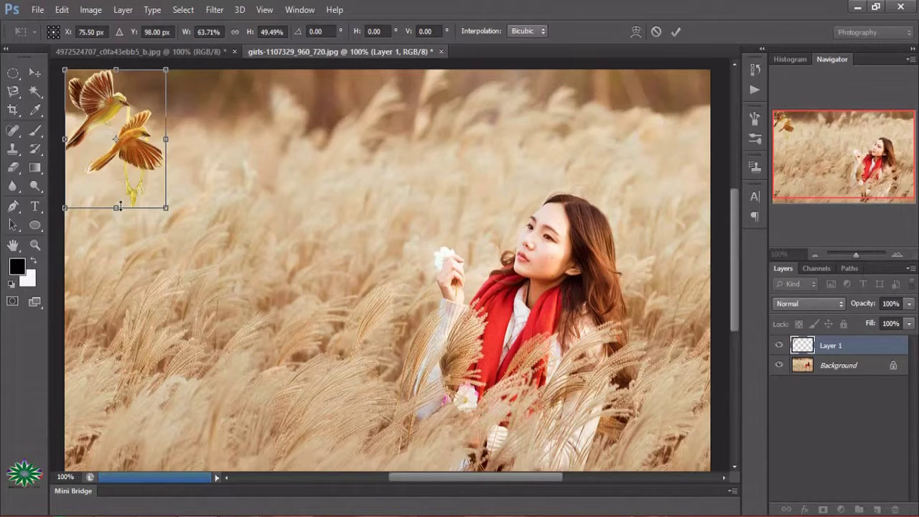
# Step: Commit the birds' new size and position
pyautogui.click(89, 10)
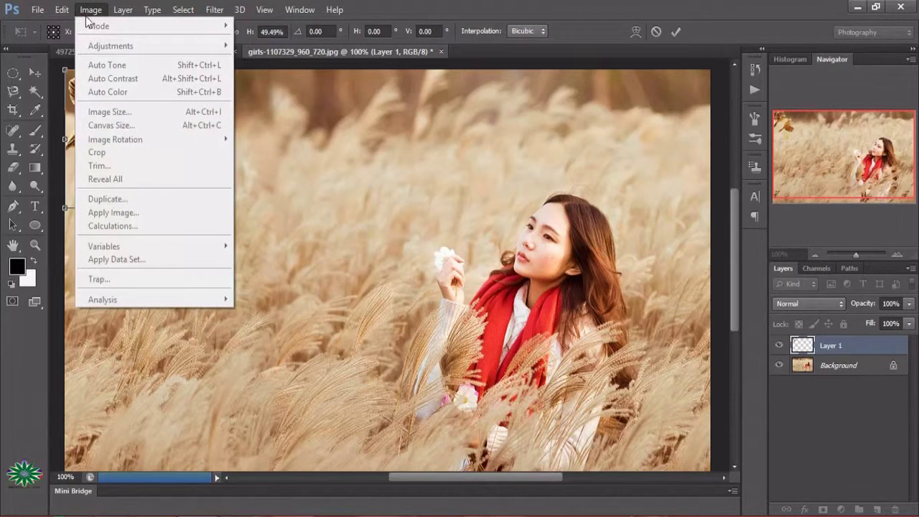
pyautogui.click(387, 186)
pyautogui.click(675, 31)
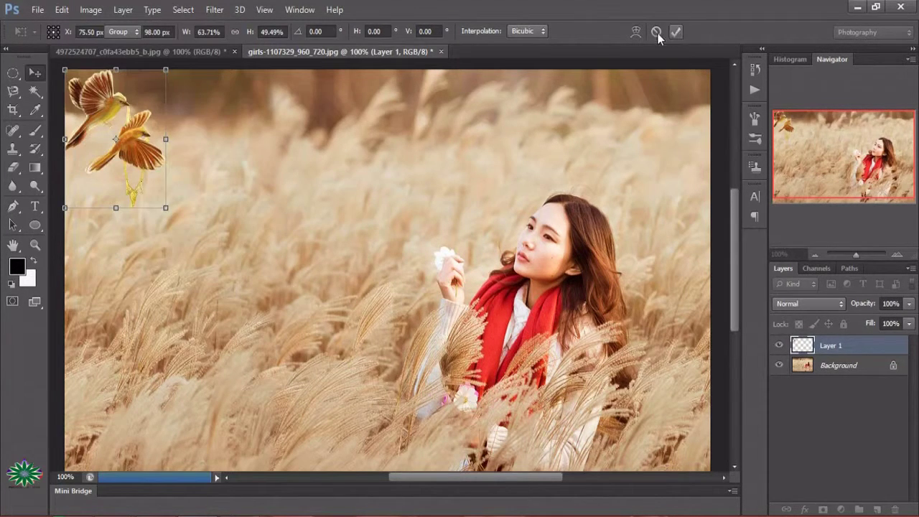
# Step: Apply Hue/Saturation to the birds with Hue -2 and Saturation +5
pyautogui.click(91, 9)
pyautogui.moveTo(111, 45)
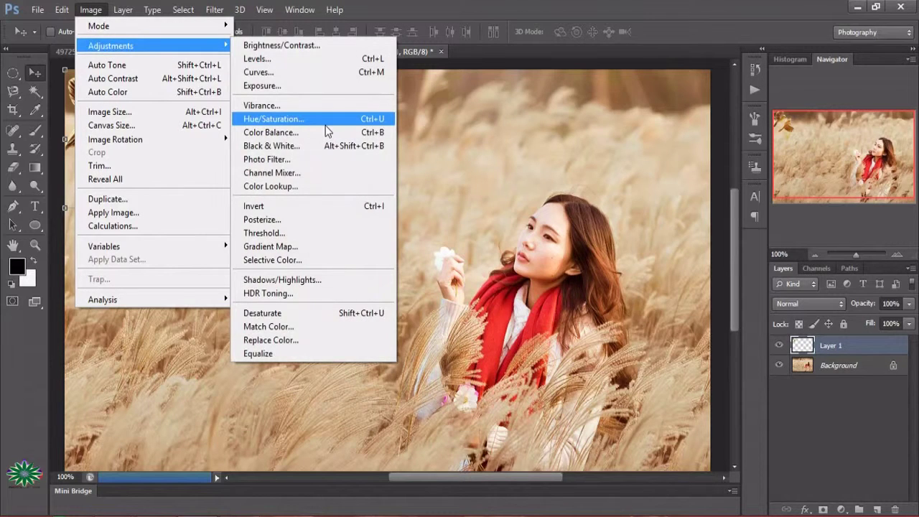
pyautogui.click(325, 120)
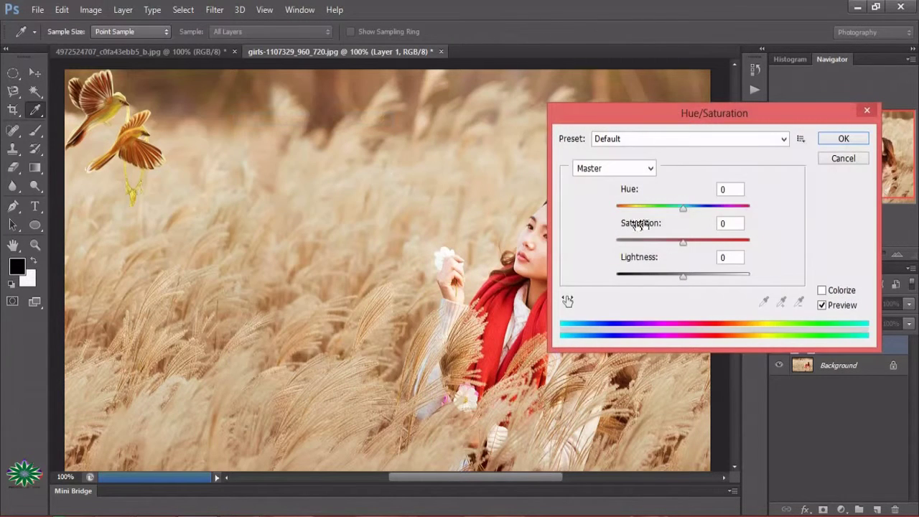
pyautogui.moveTo(683, 208)
pyautogui.mouseDown()
pyautogui.moveTo(645, 209)
pyautogui.moveTo(666, 205)
pyautogui.mouseUp()
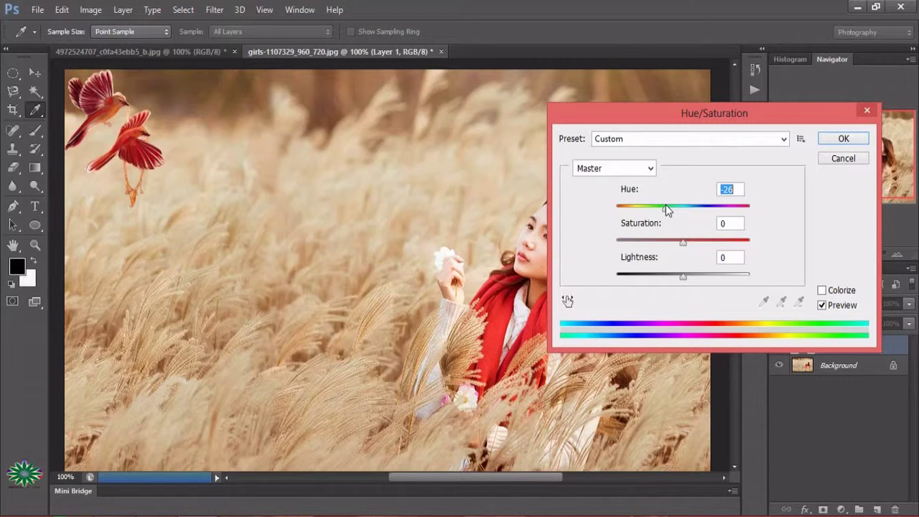
pyautogui.moveTo(665, 206); pyautogui.dragTo(683, 209)
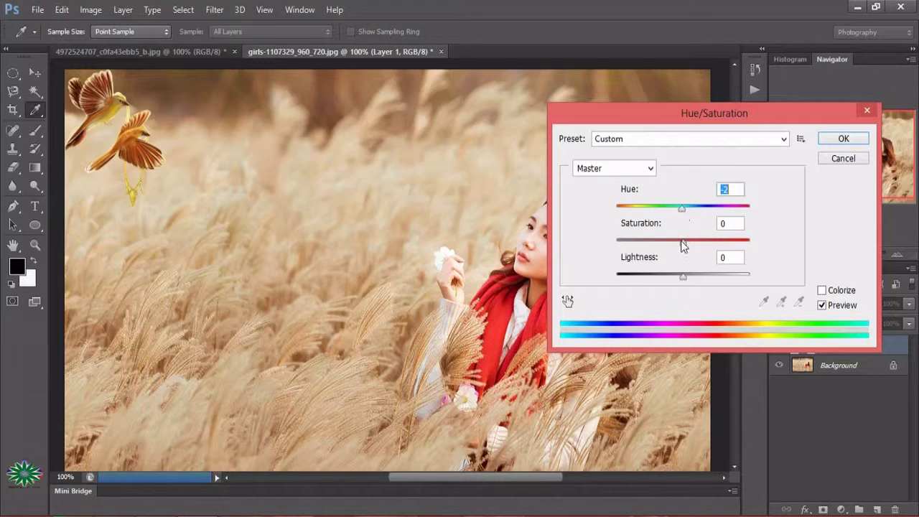
pyautogui.moveTo(683, 243); pyautogui.dragTo(685, 244)
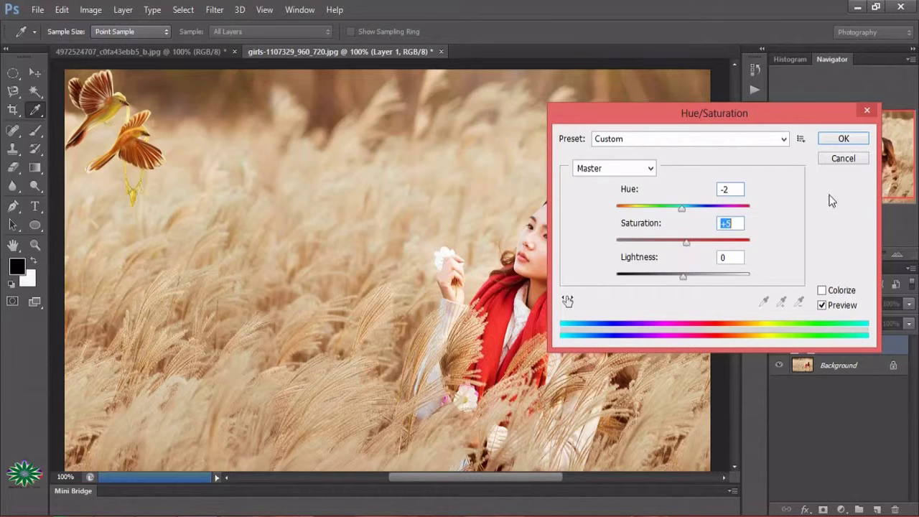
pyautogui.click(830, 143)
pyautogui.press('v')
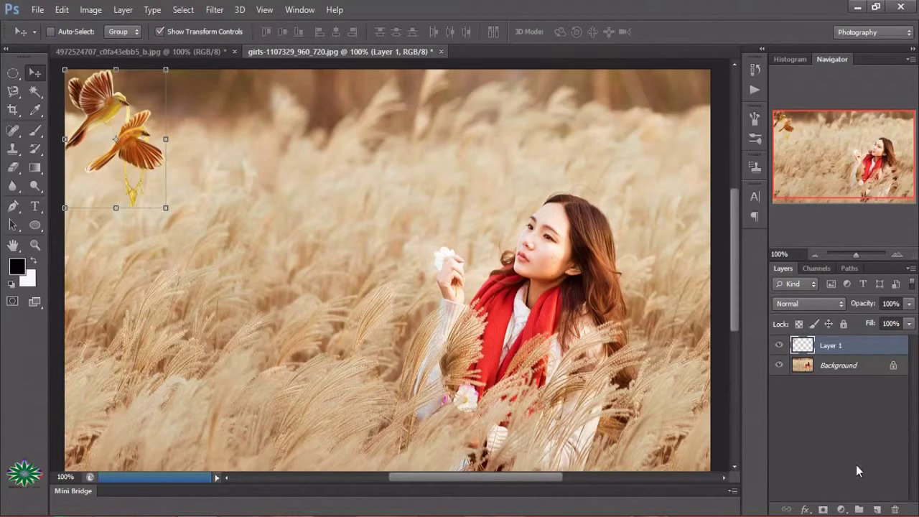
# Step: Add a Solid Color fill layer in vivid blue #2b2be7
pyautogui.click(841, 509)
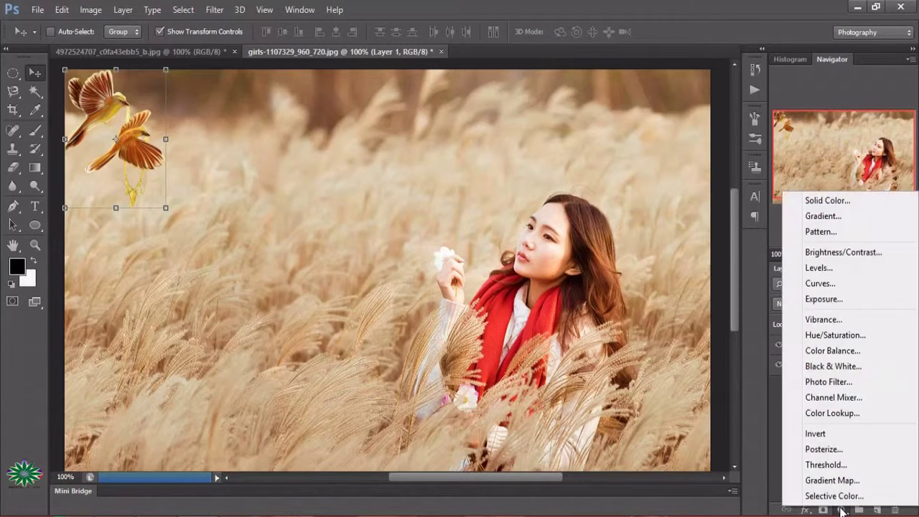
pyautogui.click(838, 203)
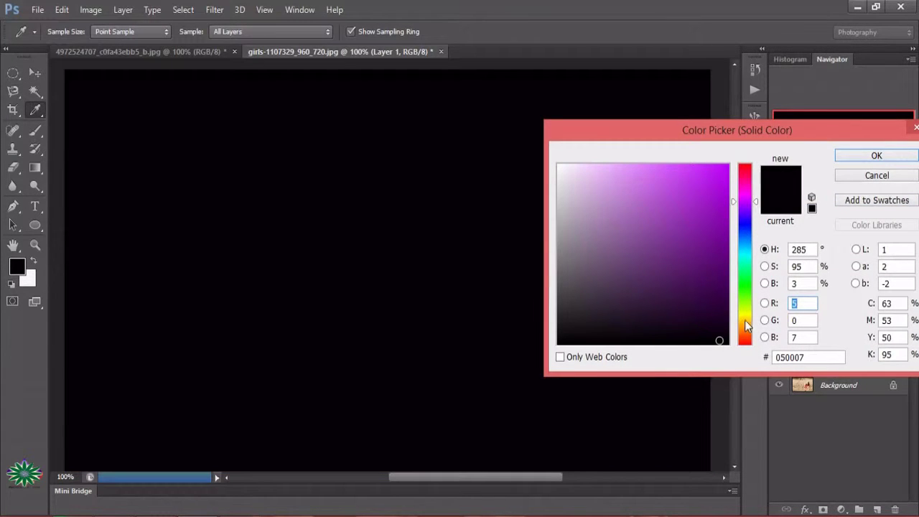
pyautogui.click(745, 171)
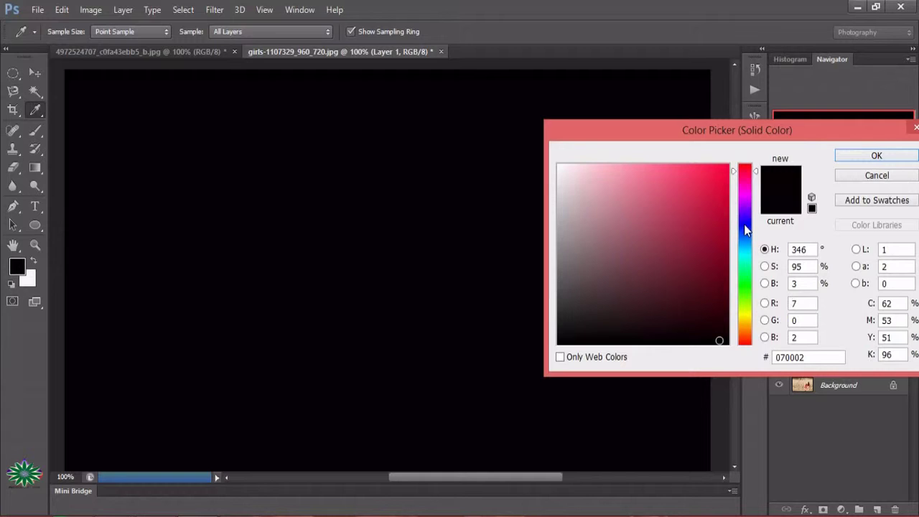
pyautogui.click(744, 225)
pyautogui.click(697, 181)
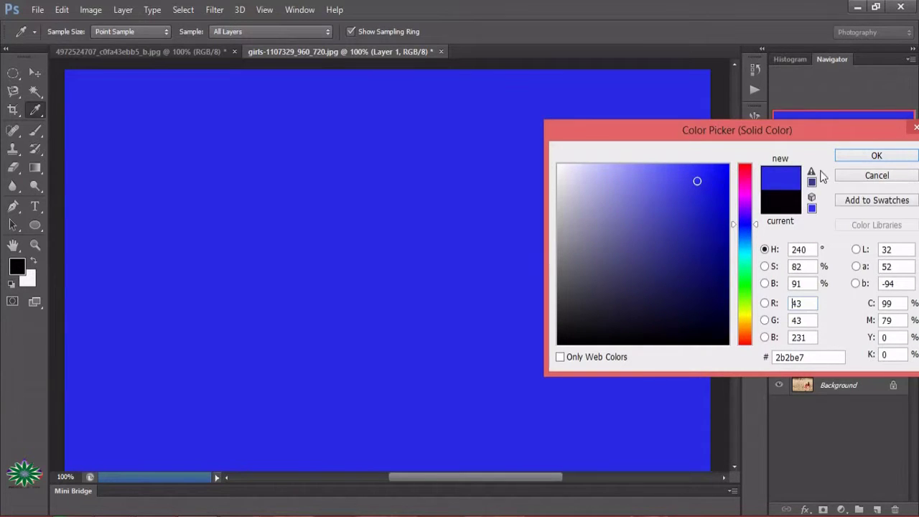
pyautogui.click(849, 159)
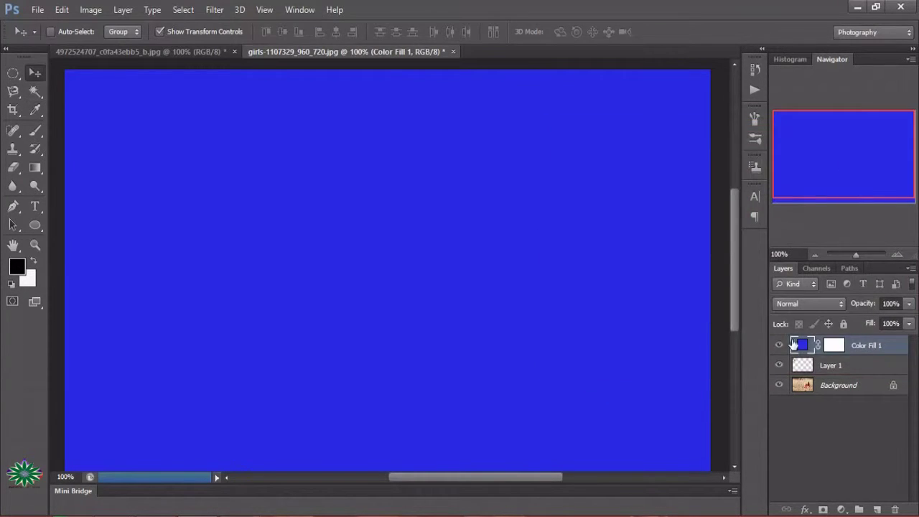
# Step: Set the Color Fill layer to Screen blend mode at 56% opacity
pyautogui.click(799, 303)
pyautogui.click(794, 120)
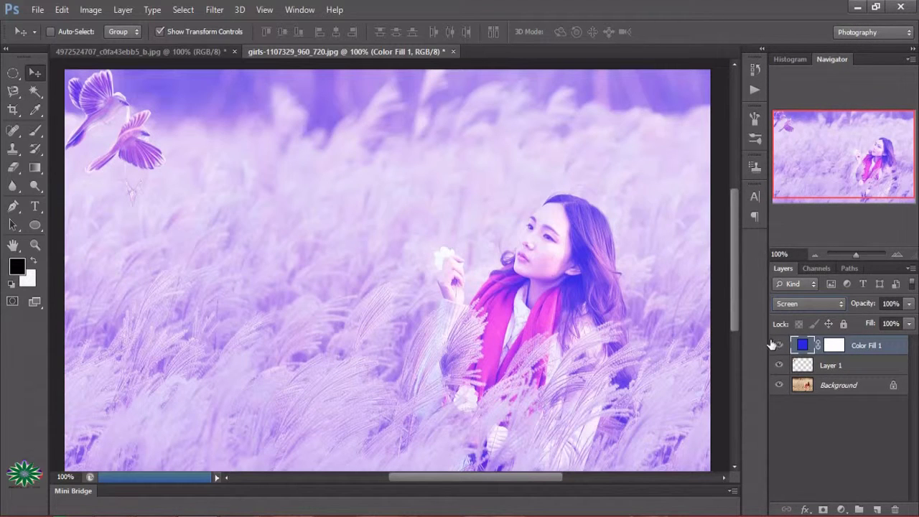
pyautogui.click(909, 304)
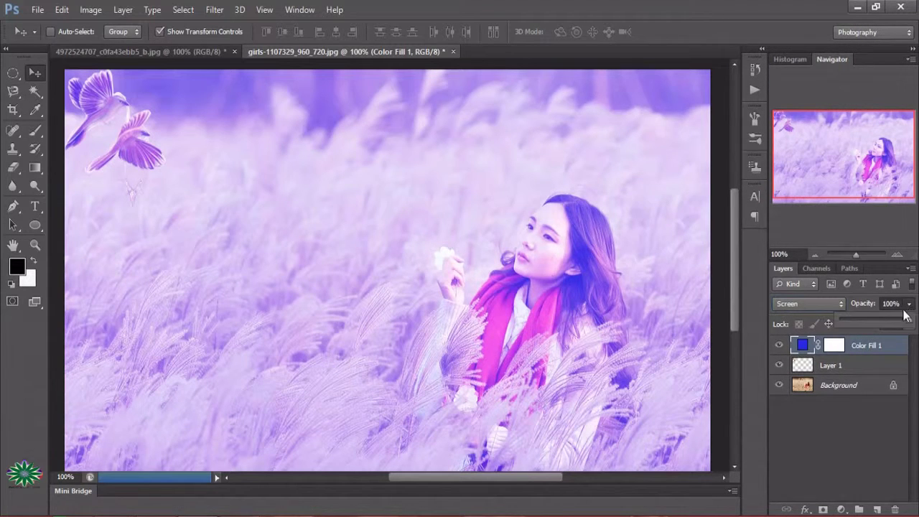
pyautogui.moveTo(909, 320); pyautogui.dragTo(879, 324)
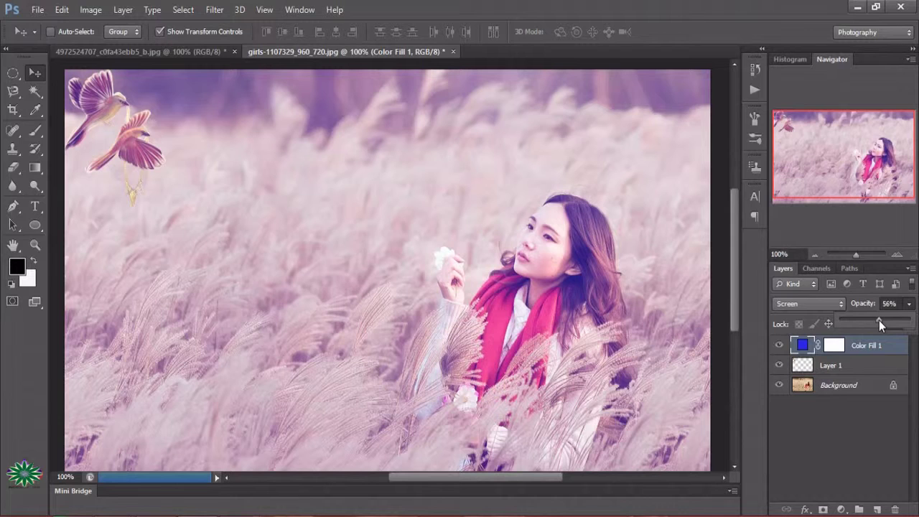
pyautogui.click(842, 509)
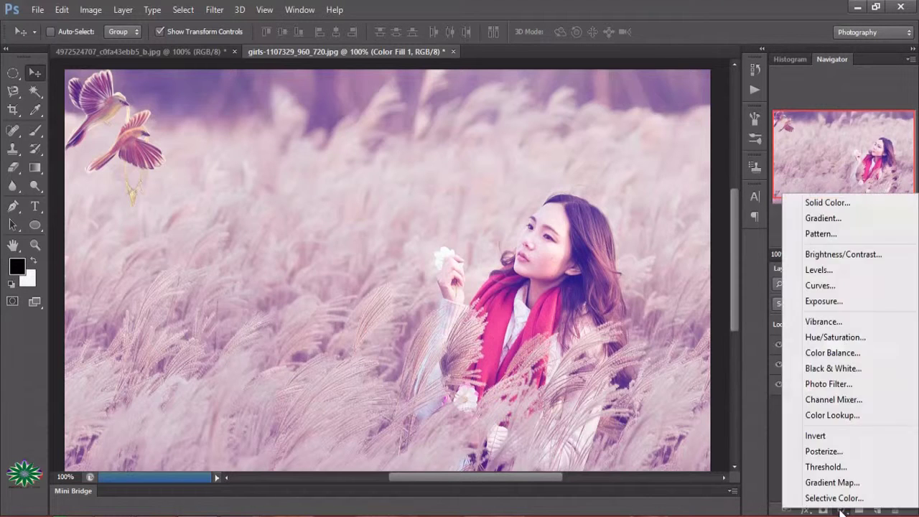
# Step: Add a Curves layer and set the Green curve's shadow output to 26, highlight to 229
pyautogui.click(824, 285)
pyautogui.click(669, 196)
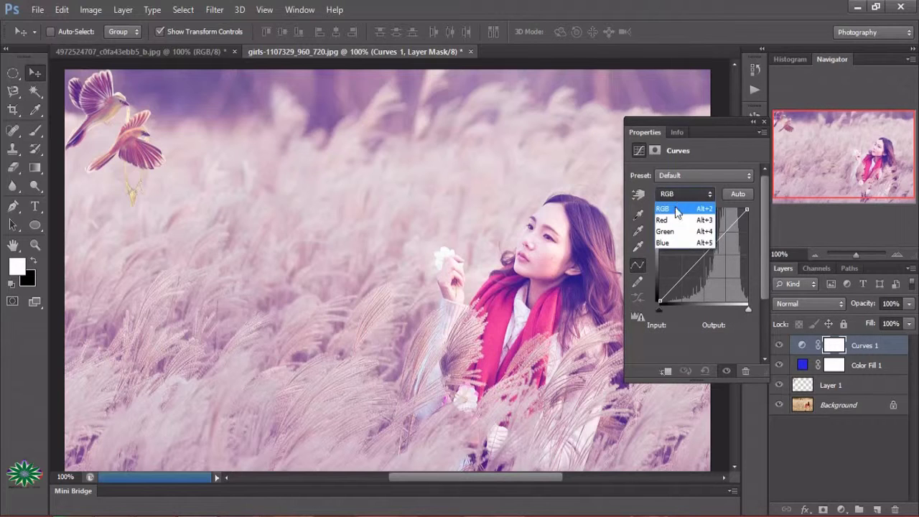
pyautogui.click(675, 229)
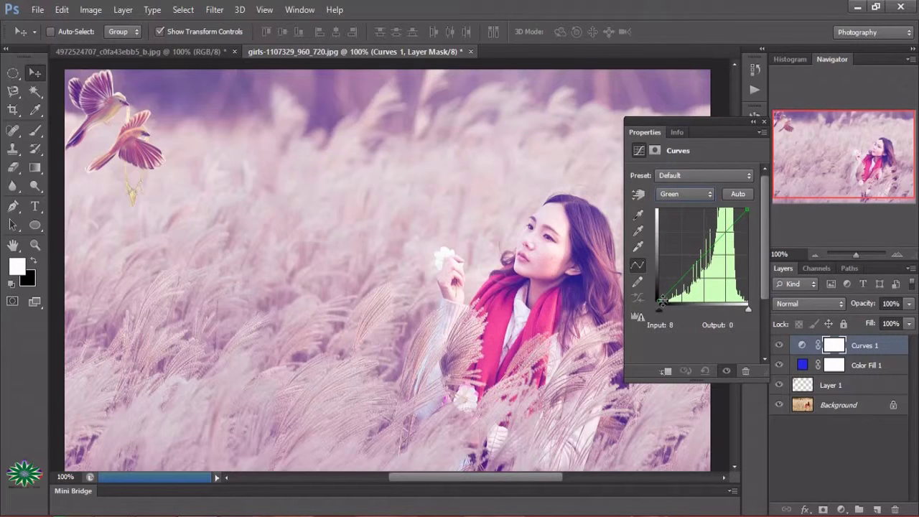
pyautogui.moveTo(664, 302); pyautogui.dragTo(664, 291)
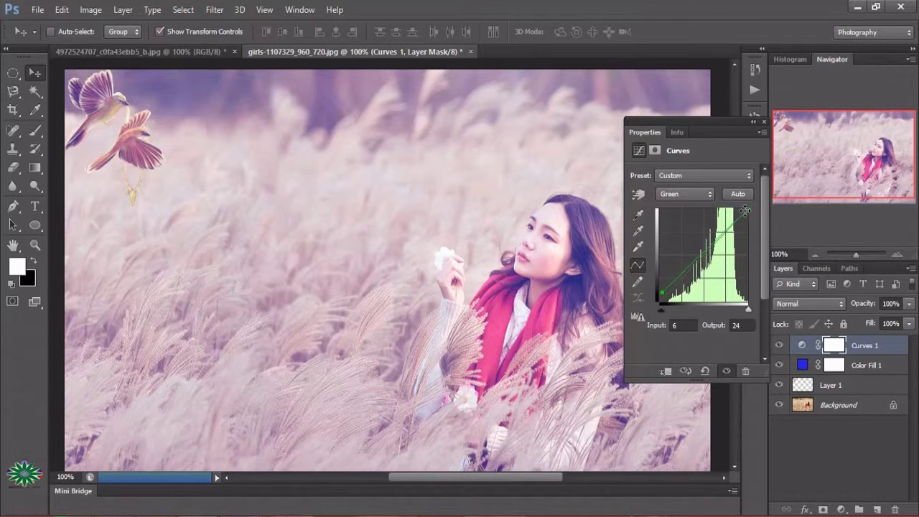
pyautogui.moveTo(747, 209); pyautogui.dragTo(748, 219)
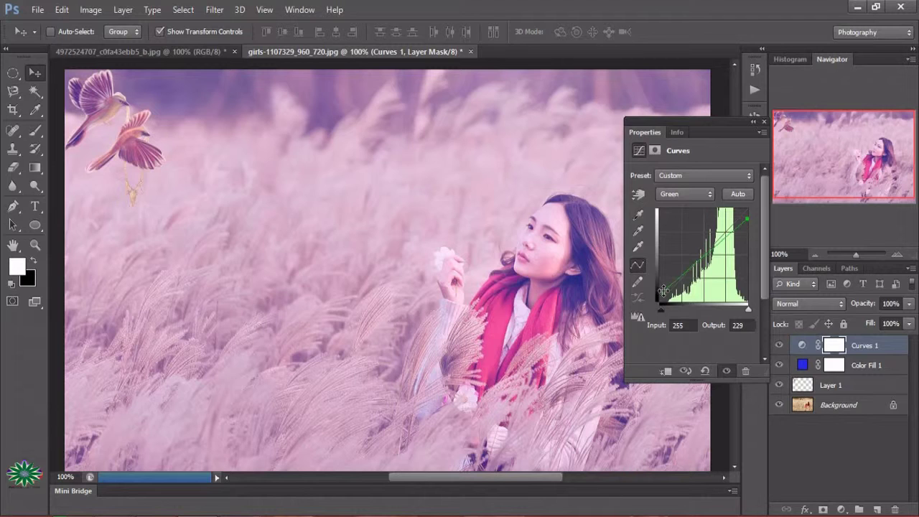
pyautogui.moveTo(660, 302); pyautogui.dragTo(660, 292)
# Step: Bend the Blue curve: lift shadows 4→40 and lower highlights 243→215
pyautogui.click(680, 193)
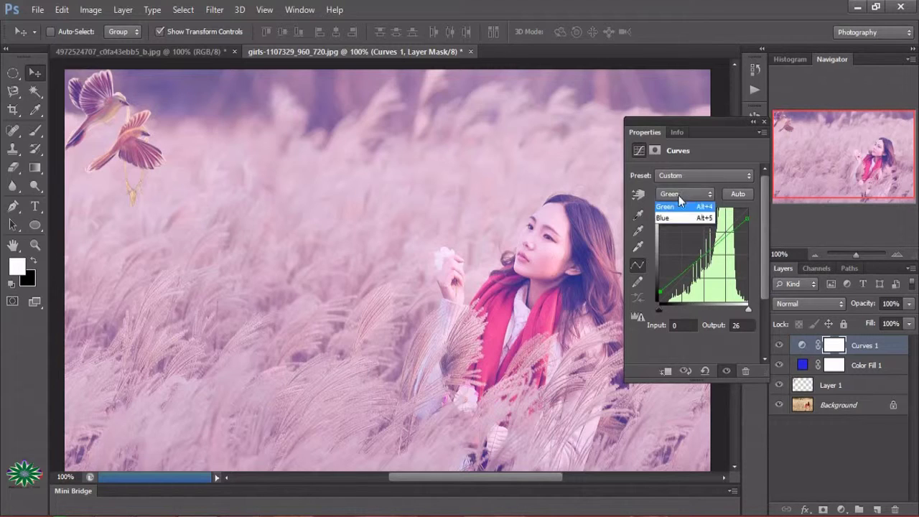
pyautogui.click(674, 241)
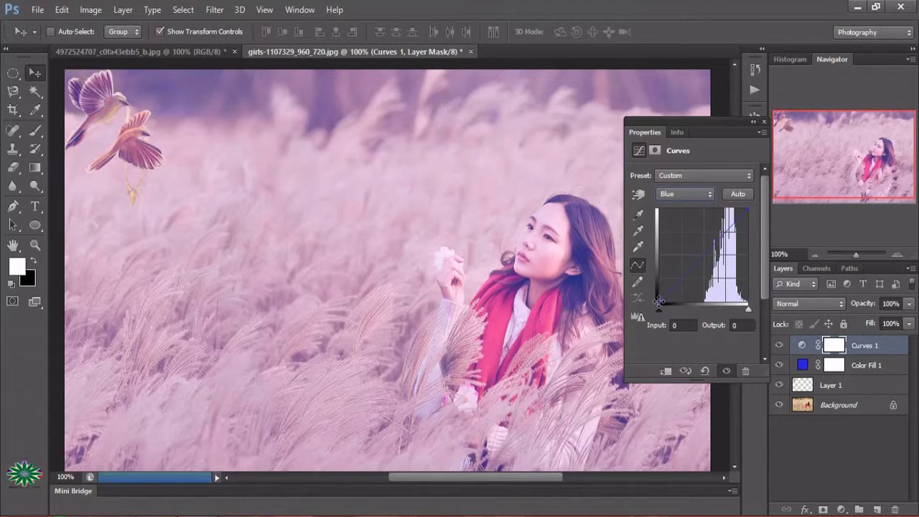
pyautogui.moveTo(659, 301); pyautogui.dragTo(661, 291)
pyautogui.moveTo(748, 209); pyautogui.dragTo(744, 222)
pyautogui.click(661, 289)
pyautogui.moveTo(660, 289); pyautogui.dragTo(660, 286)
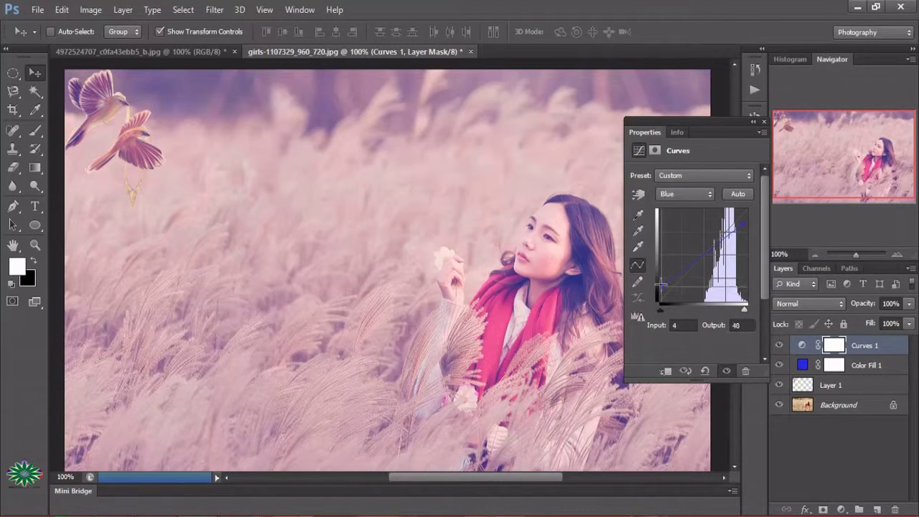
pyautogui.click(762, 123)
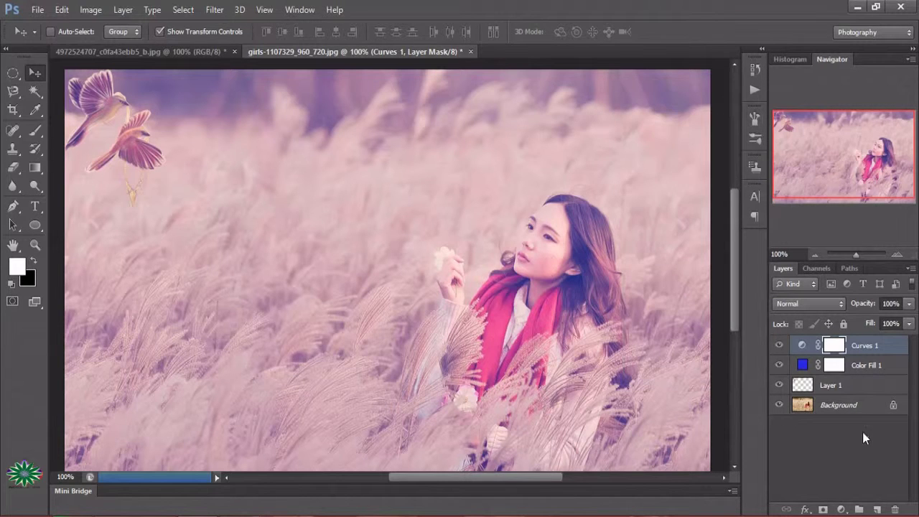
pyautogui.click(842, 510)
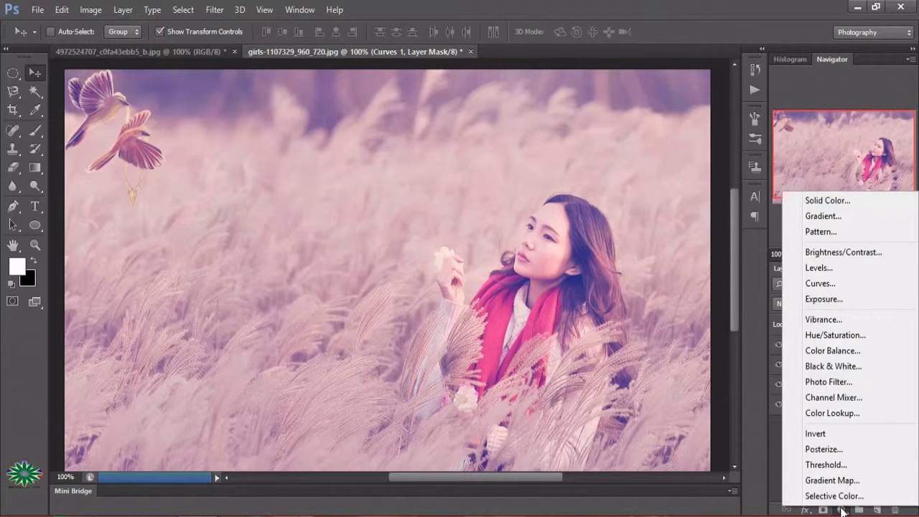
# Step: Add a Color Balance layer shifting highlights to Cyan–Red -16, Magenta–Green -11, Yellow–Blue +15
pyautogui.click(832, 350)
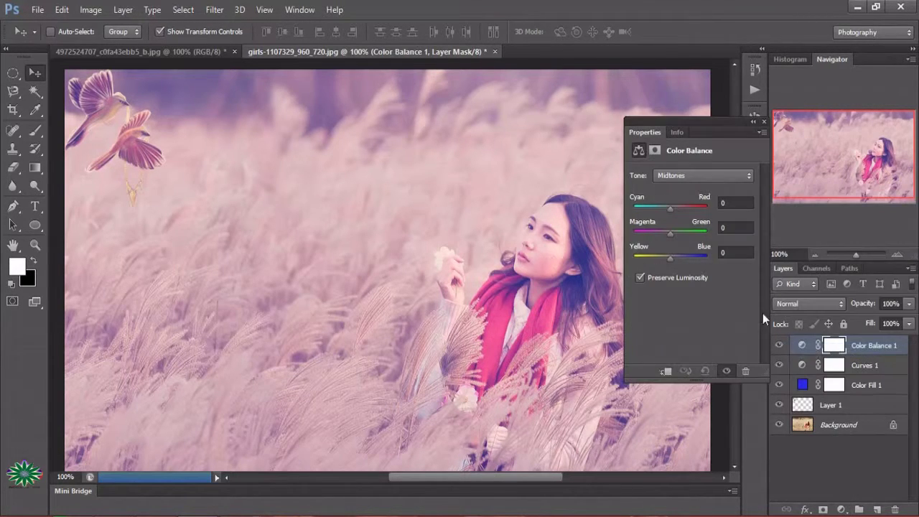
pyautogui.click(677, 176)
pyautogui.click(679, 212)
pyautogui.moveTo(671, 235)
pyautogui.mouseDown()
pyautogui.moveTo(678, 234)
pyautogui.moveTo(666, 233)
pyautogui.mouseUp()
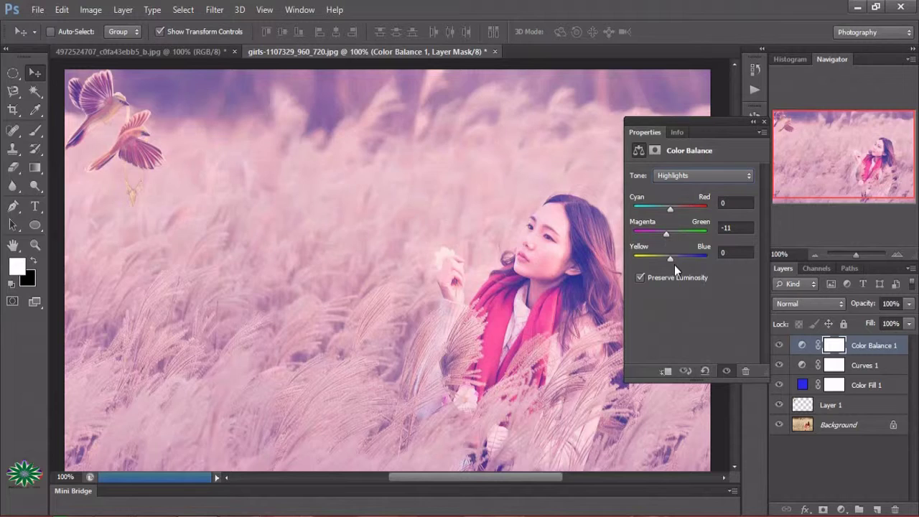
pyautogui.moveTo(671, 260); pyautogui.dragTo(676, 261)
pyautogui.moveTo(671, 208)
pyautogui.mouseDown()
pyautogui.moveTo(663, 209)
pyautogui.moveTo(673, 216)
pyautogui.mouseUp()
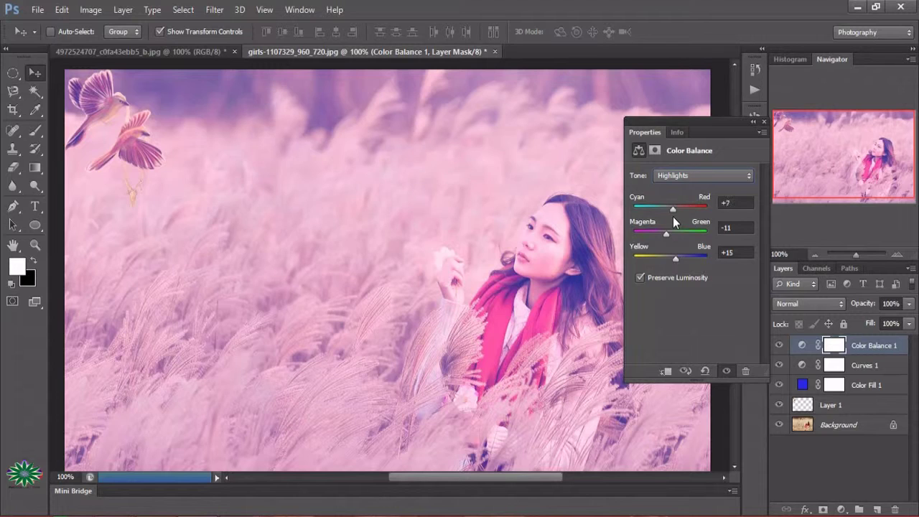
# Step: Add a Vibrance adjustment layer set to Vibrance +29 and Saturation +9
pyautogui.click(762, 122)
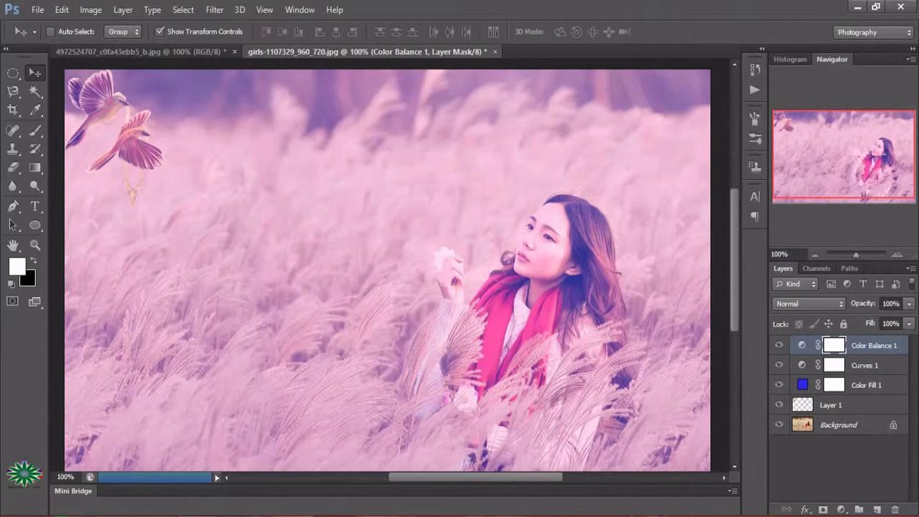
pyautogui.click(843, 510)
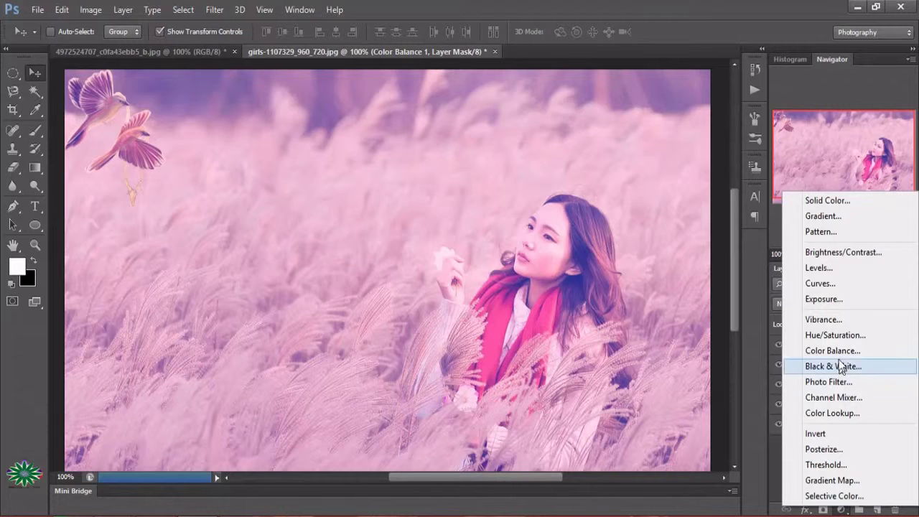
pyautogui.click(826, 320)
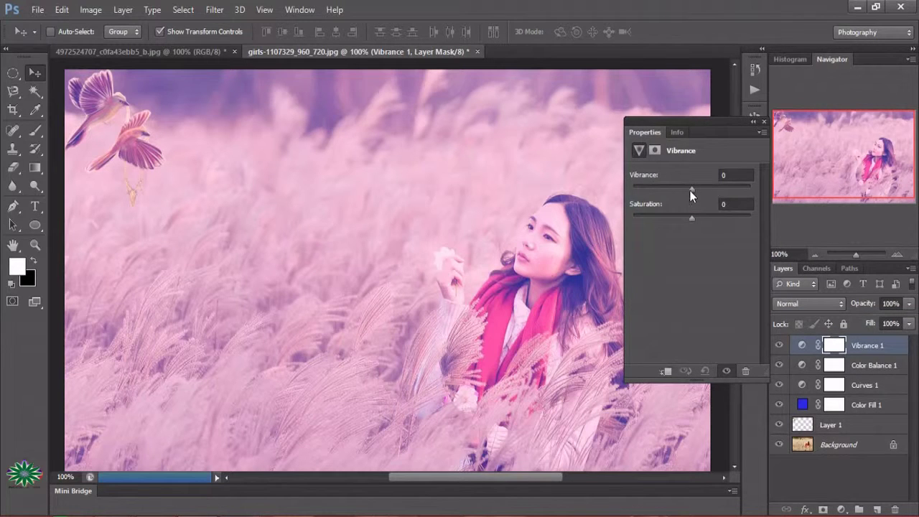
pyautogui.moveTo(690, 190)
pyautogui.mouseDown()
pyautogui.moveTo(702, 209)
pyautogui.moveTo(693, 219)
pyautogui.mouseUp()
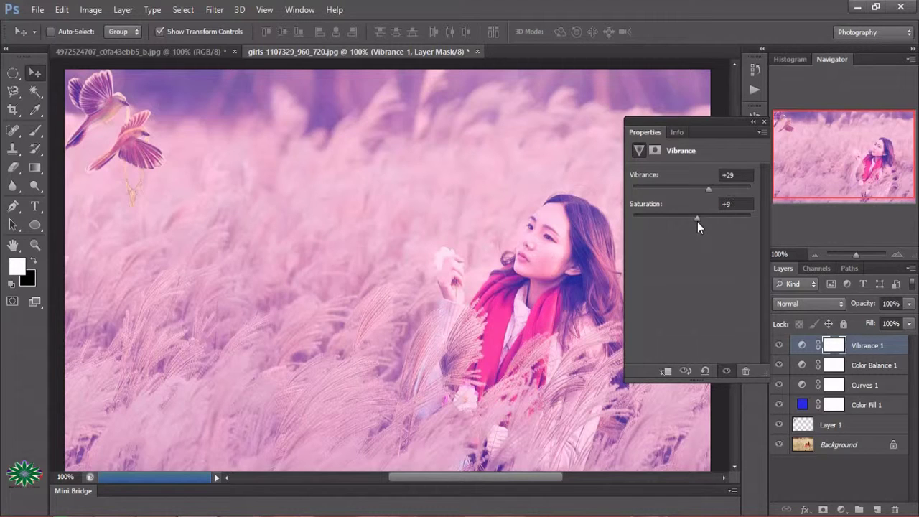
pyautogui.click(764, 124)
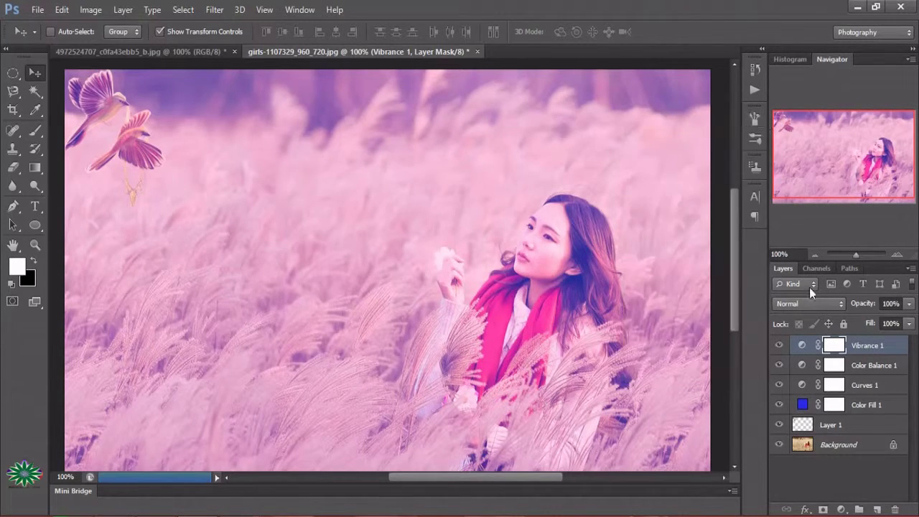
pyautogui.click(843, 509)
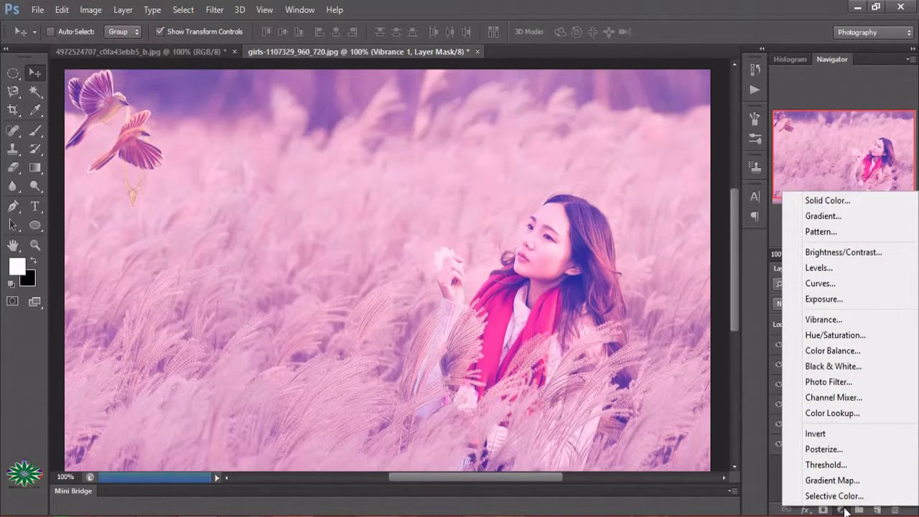
# Step: Try a Black & White adjustment layer with darkened reds and blues on a Custom preset
pyautogui.click(839, 366)
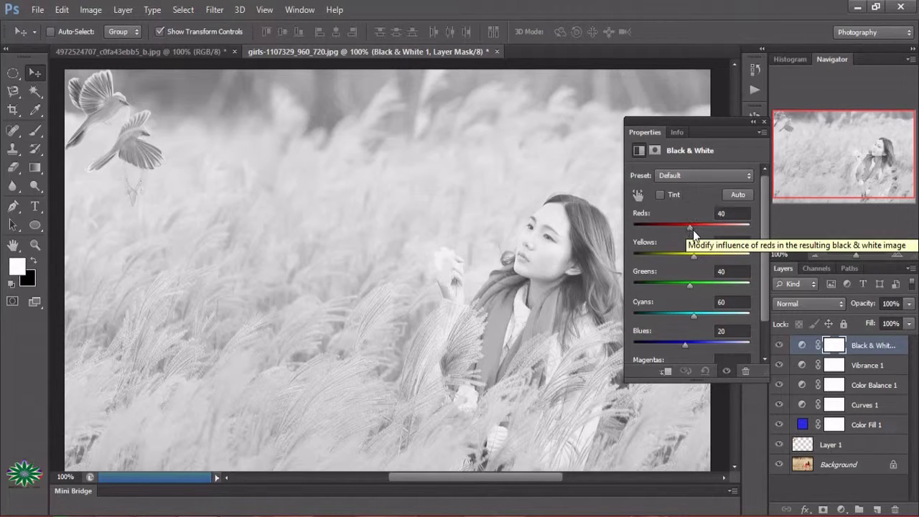
pyautogui.moveTo(690, 227)
pyautogui.mouseDown()
pyautogui.moveTo(663, 226)
pyautogui.moveTo(703, 237)
pyautogui.moveTo(686, 233)
pyautogui.mouseUp()
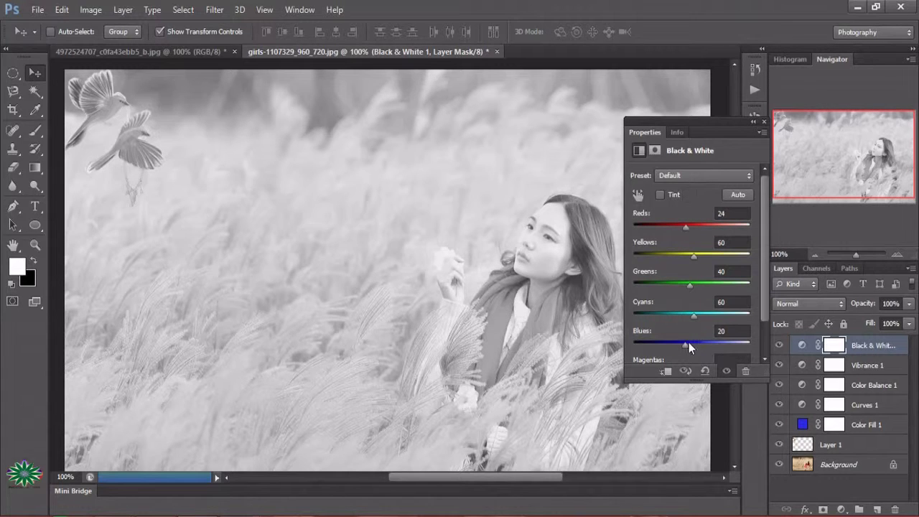
pyautogui.moveTo(687, 343)
pyautogui.mouseDown()
pyautogui.moveTo(698, 345)
pyautogui.moveTo(661, 336)
pyautogui.moveTo(669, 340)
pyautogui.mouseUp()
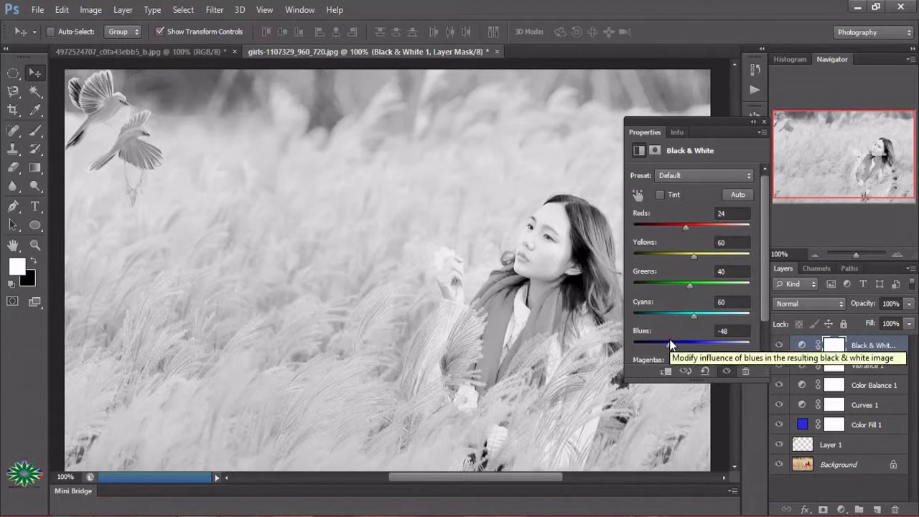
pyautogui.click(694, 174)
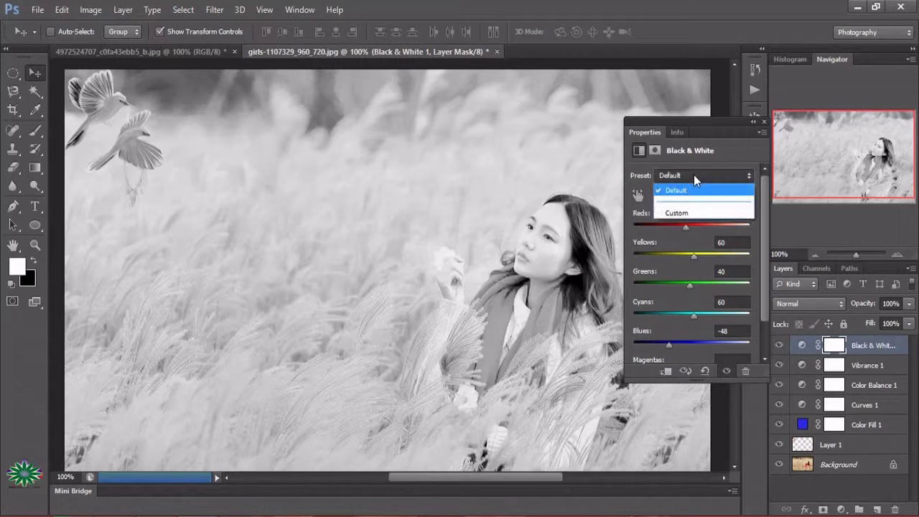
pyautogui.click(690, 214)
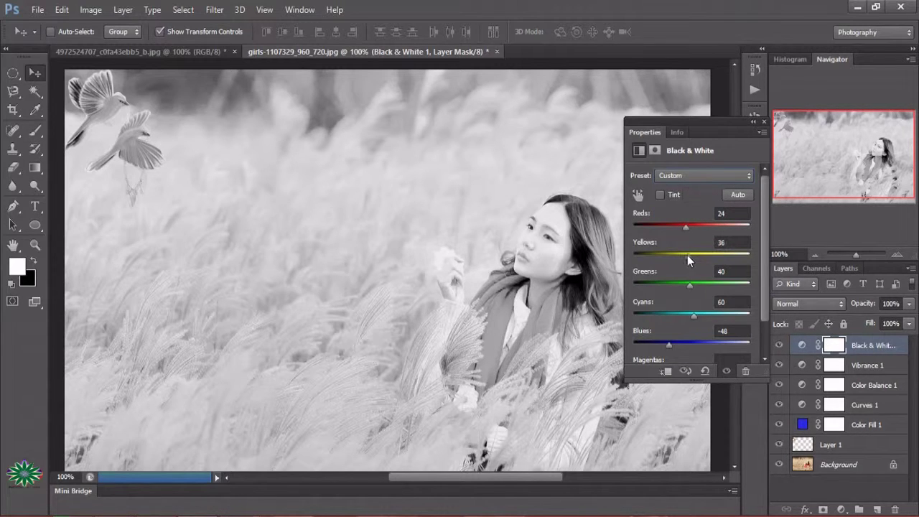
pyautogui.moveTo(687, 255)
pyautogui.mouseDown()
pyautogui.moveTo(696, 231)
pyautogui.moveTo(688, 231)
pyautogui.mouseUp()
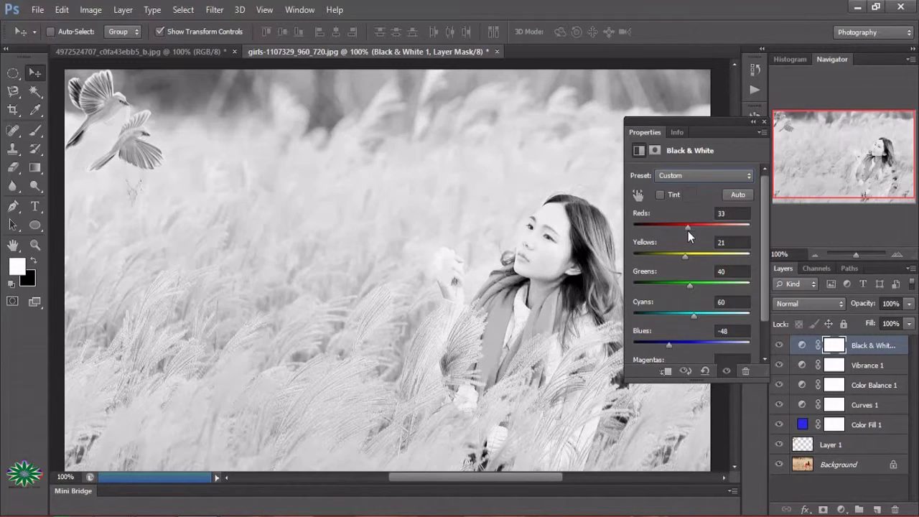
pyautogui.click(763, 122)
# Step: Delete the Black & White 1 adjustment layer and confirm the removal
pyautogui.click(874, 350)
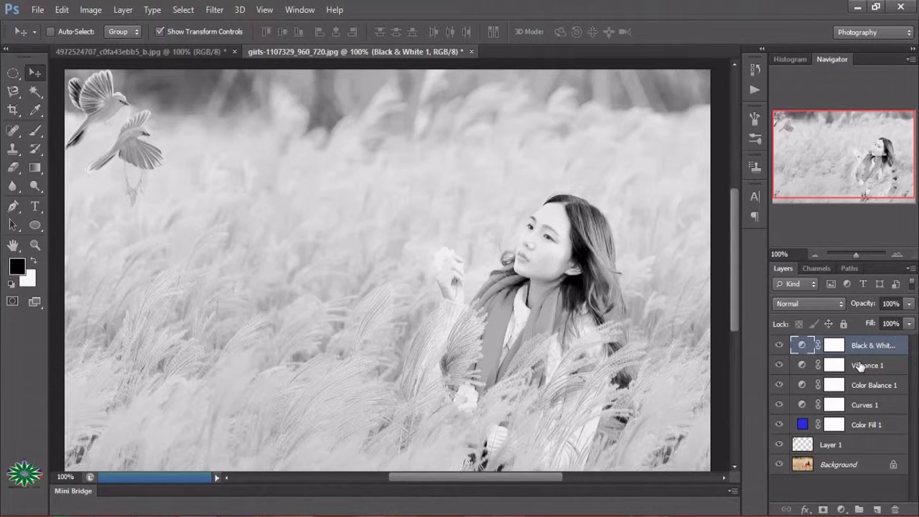
pyautogui.hotkey('alt', '[')
pyautogui.rightClick(868, 348)
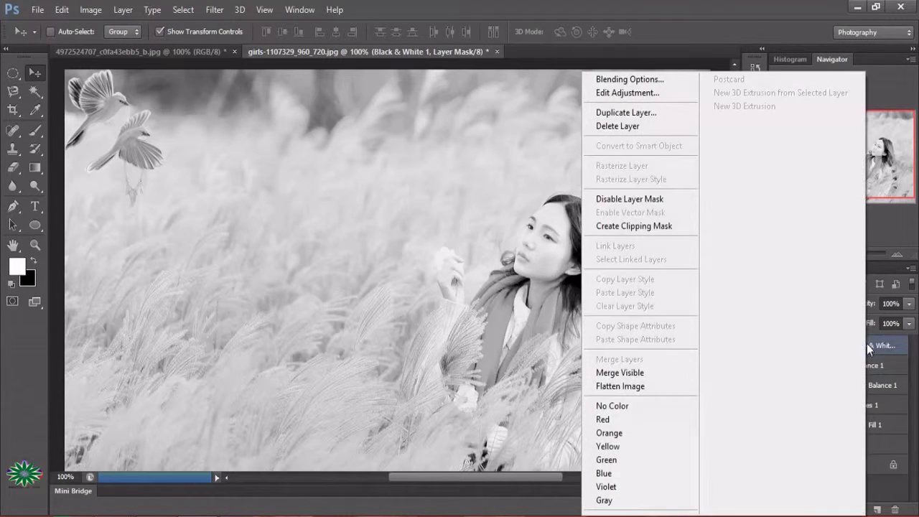
pyautogui.click(616, 126)
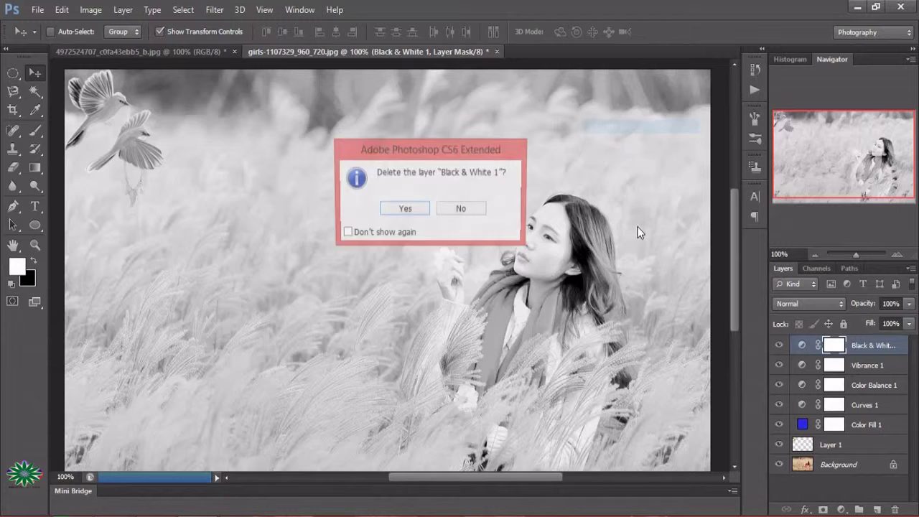
pyautogui.click(415, 212)
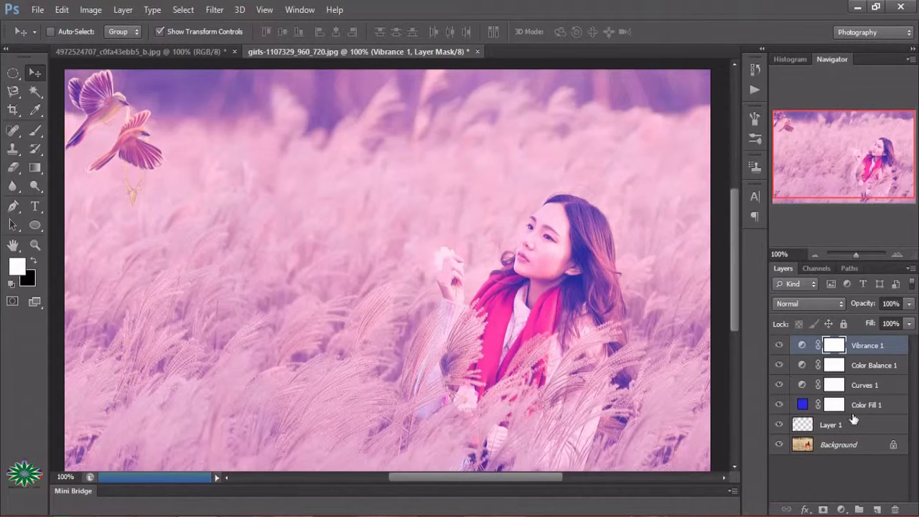
# Step: Add a Levels layer with input black at 39 and output black at 23
pyautogui.click(841, 510)
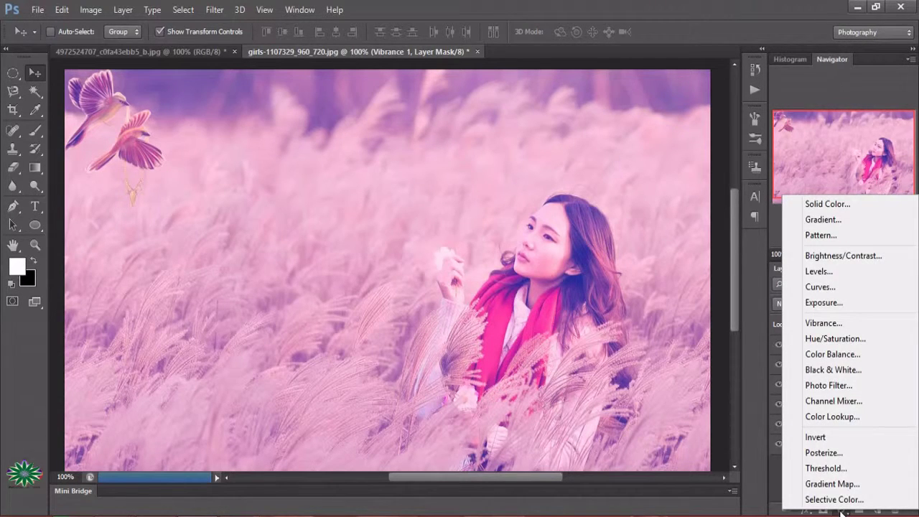
pyautogui.click(838, 276)
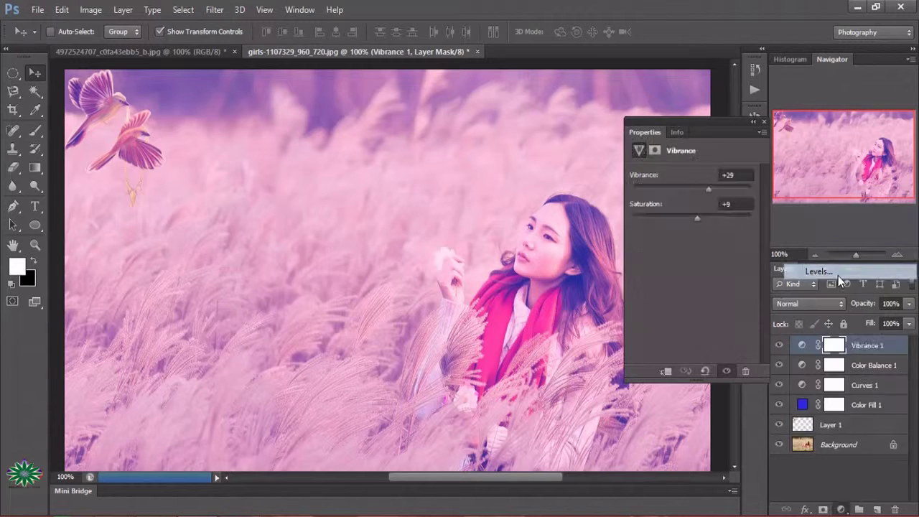
pyautogui.moveTo(653, 318); pyautogui.dragTo(658, 319)
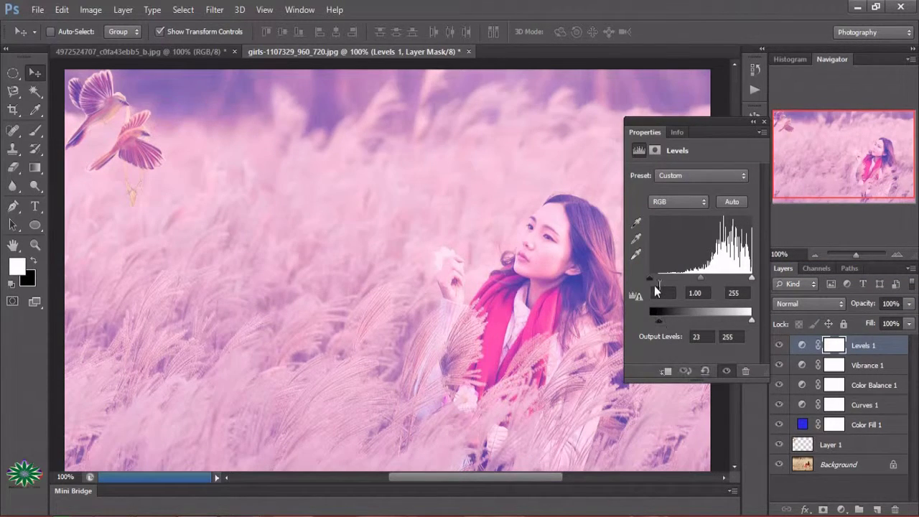
pyautogui.moveTo(650, 279); pyautogui.dragTo(665, 280)
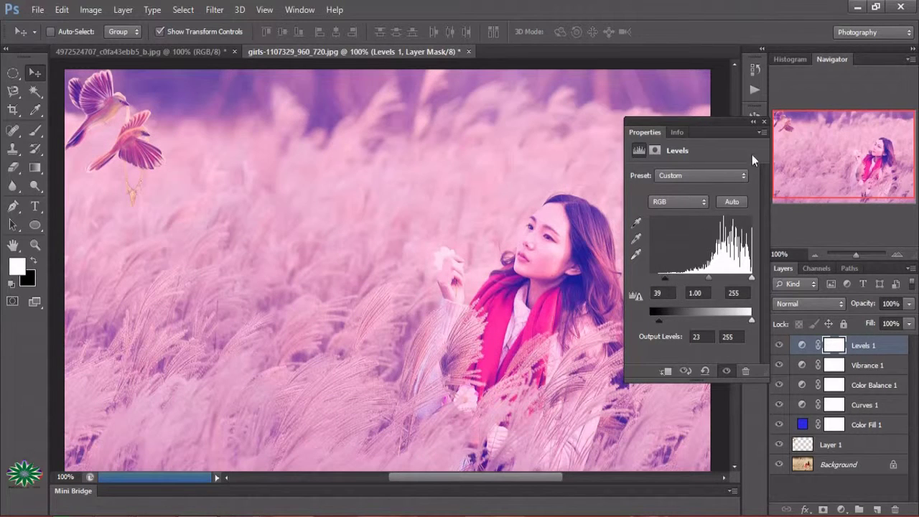
pyautogui.click(756, 121)
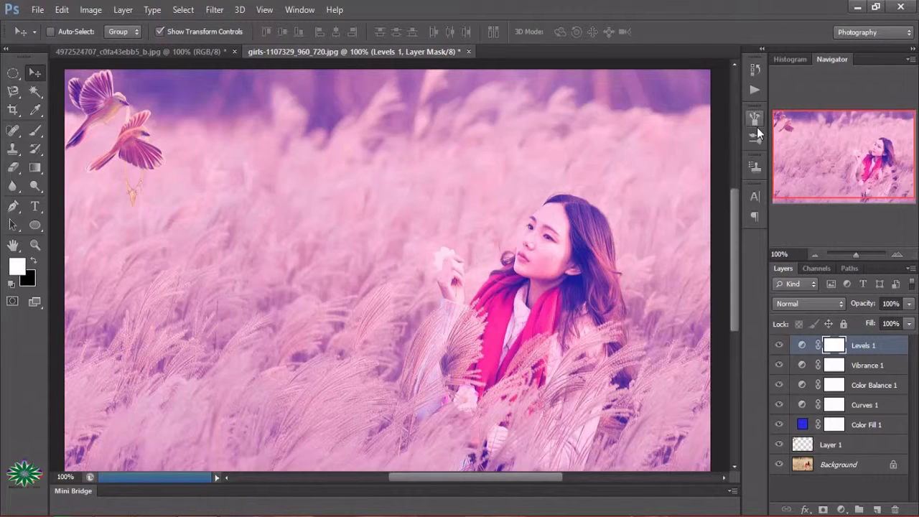
# Step: Toggle Vibrance 1, Curves 1, Color Fill 1 and Color Balance 1 visibility to compare their effects
pyautogui.click(780, 366)
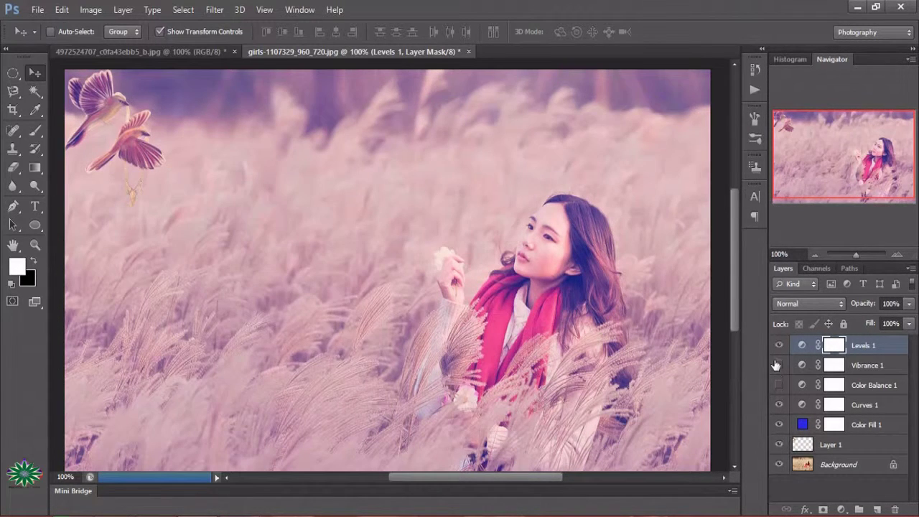
pyautogui.click(779, 365)
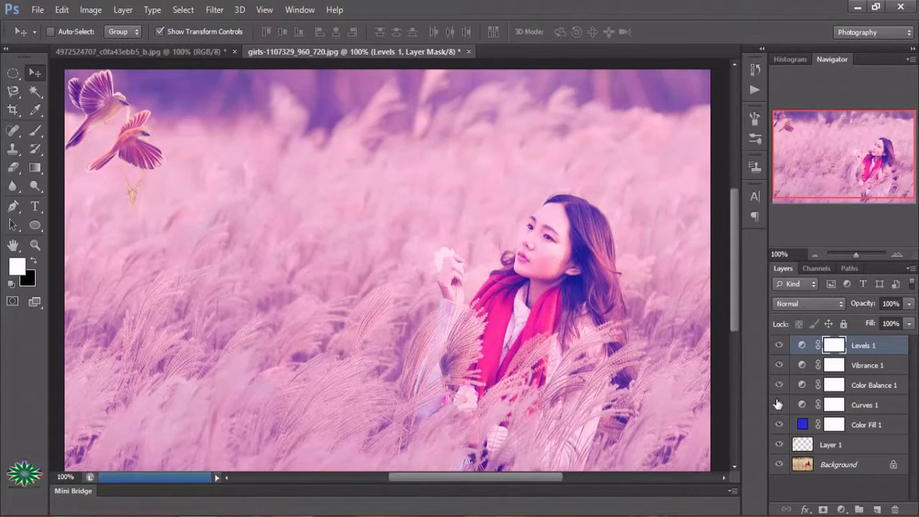
pyautogui.click(779, 404)
pyautogui.click(779, 425)
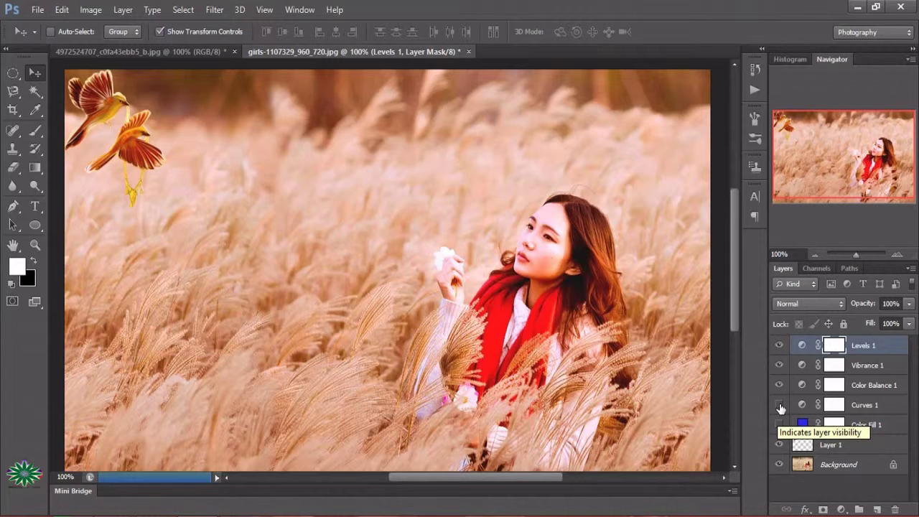
pyautogui.click(780, 405)
pyautogui.click(780, 386)
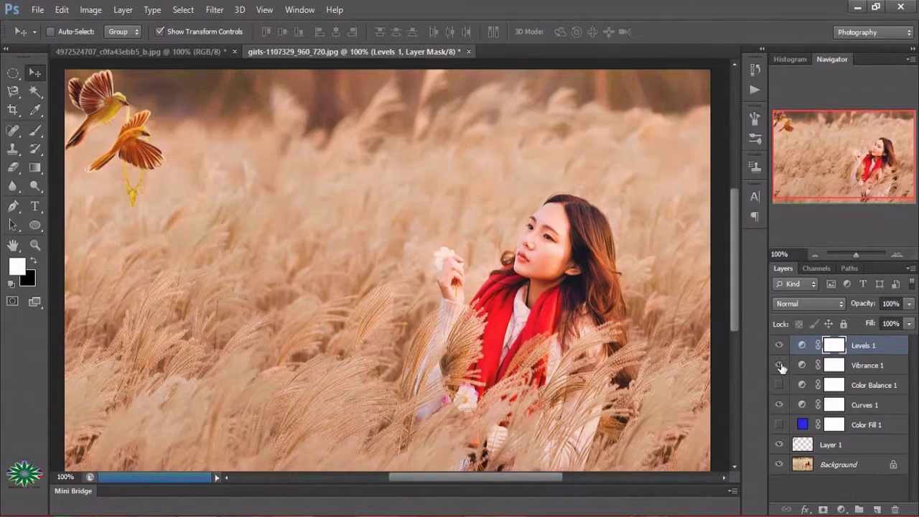
pyautogui.click(780, 366)
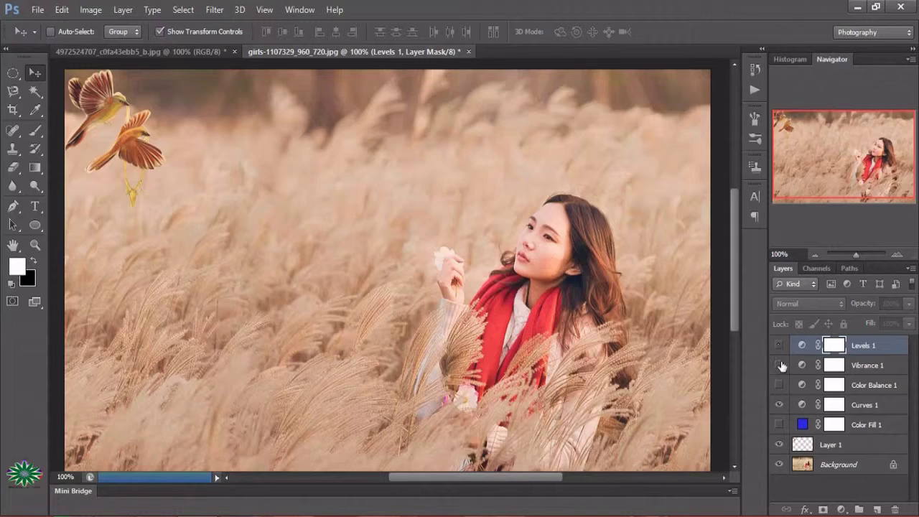
pyautogui.click(779, 424)
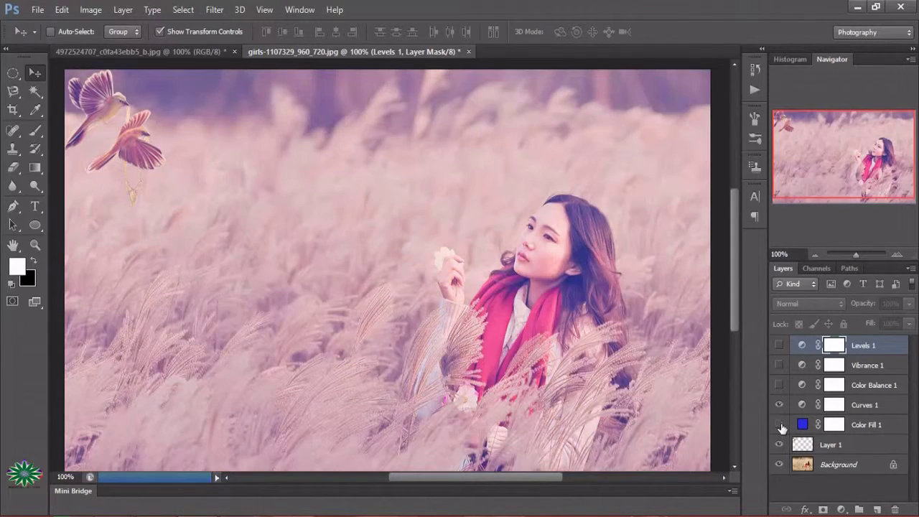
pyautogui.click(779, 424)
# Step: Keep toggling Curves 1, Color Balance 1 and Color Fill 1, ending with Curves and Color Fill hidden
pyautogui.click(779, 405)
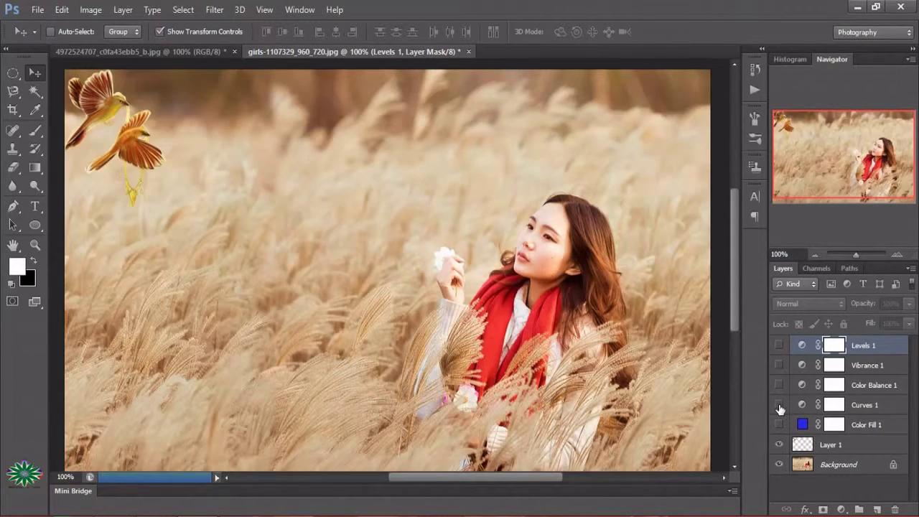
pyautogui.click(779, 405)
pyautogui.click(779, 405)
pyautogui.click(780, 385)
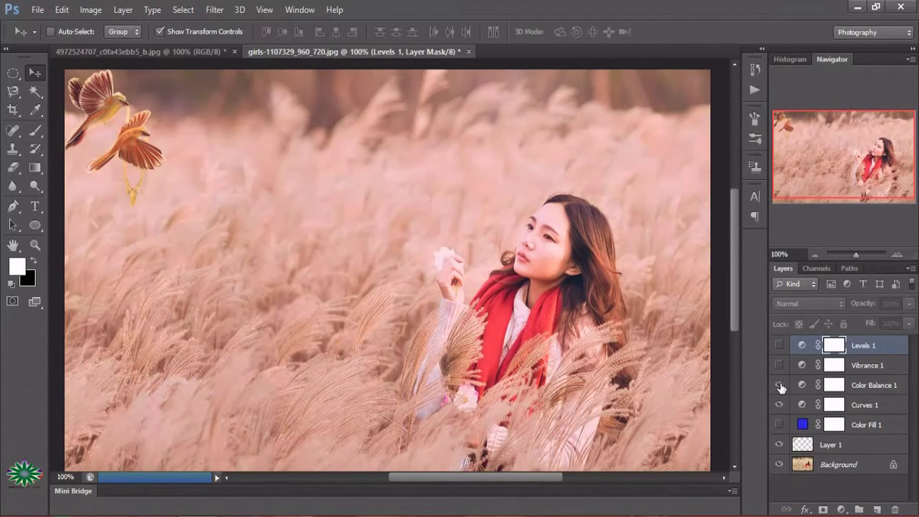
pyautogui.click(779, 424)
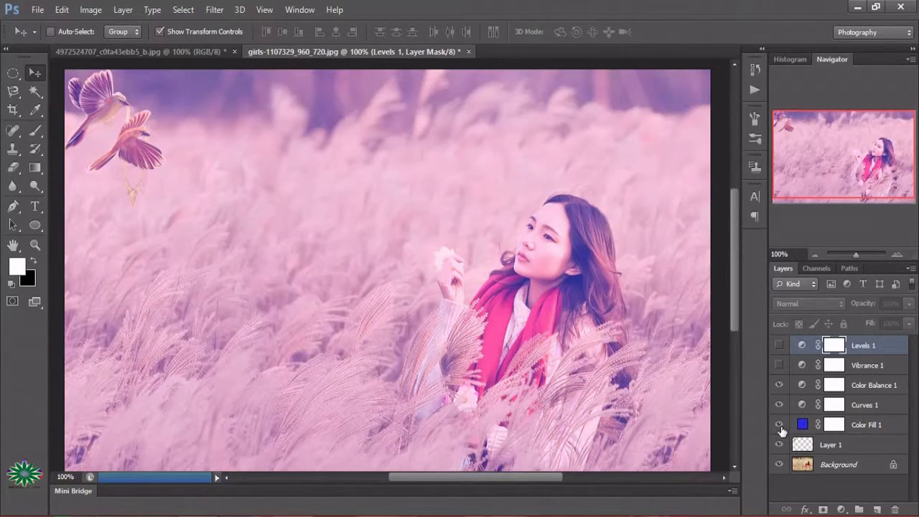
pyautogui.click(780, 424)
pyautogui.click(780, 405)
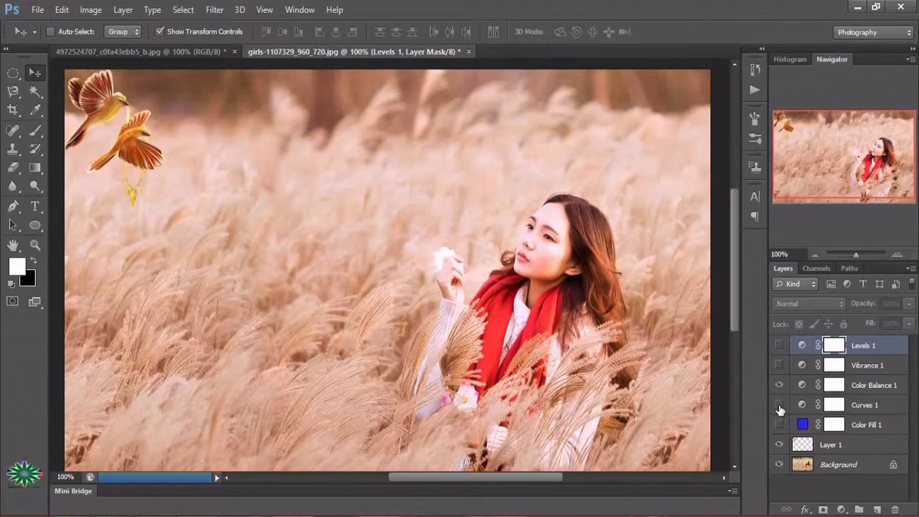
pyautogui.click(779, 386)
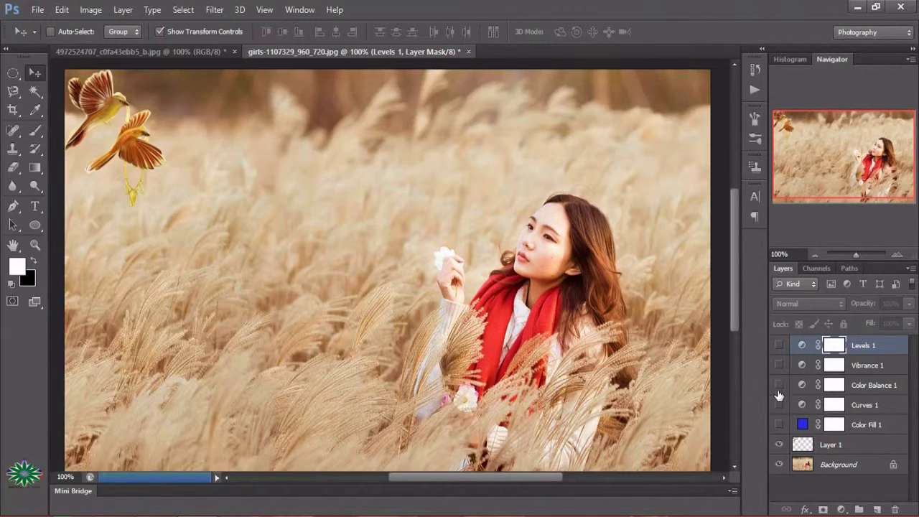
pyautogui.click(779, 405)
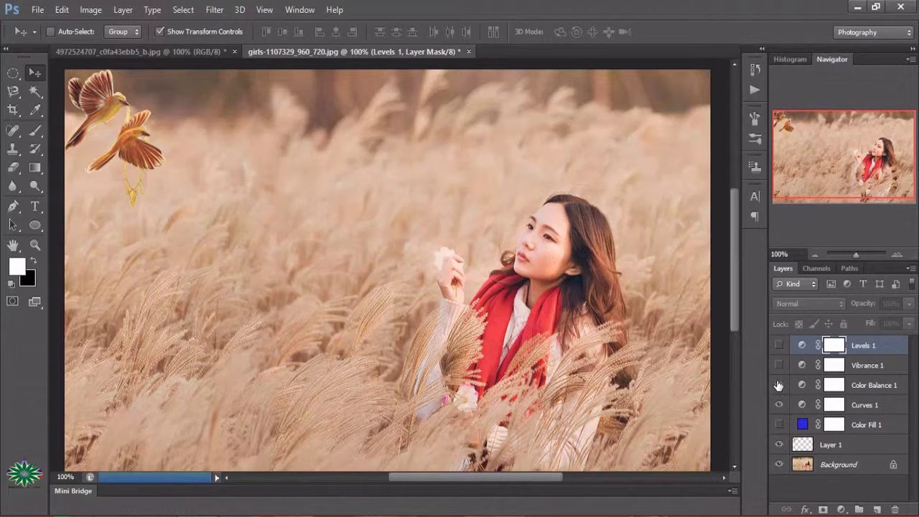
pyautogui.click(780, 385)
pyautogui.click(779, 405)
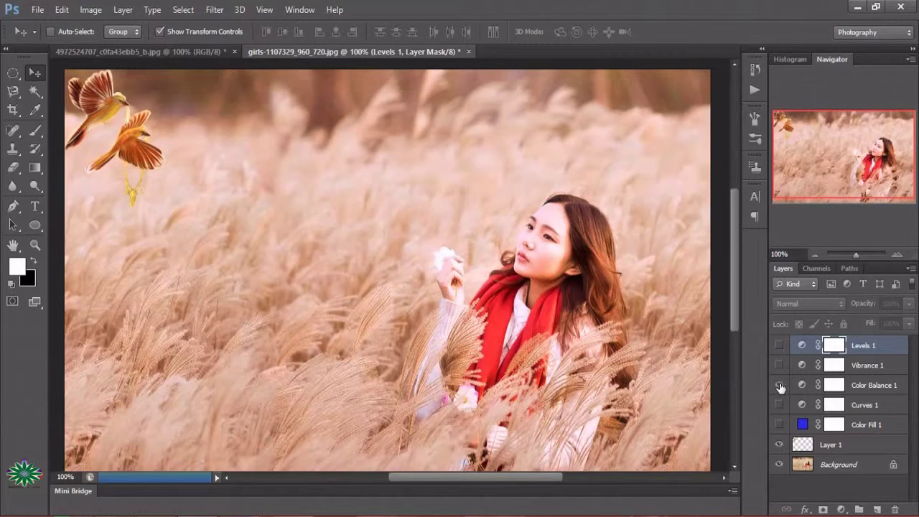